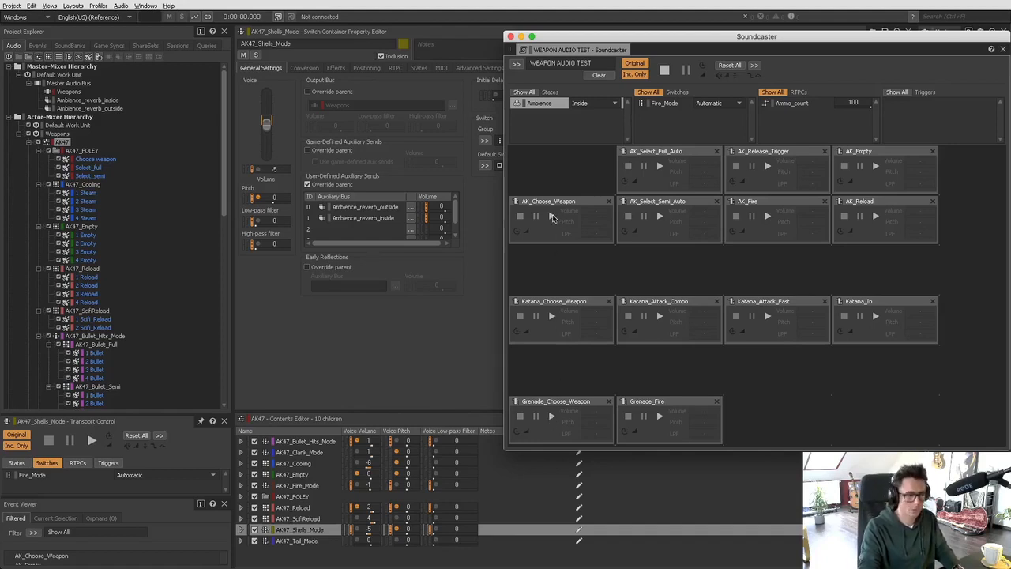
# - Set the Ambience state to Outside and audition AK_Select_Semi_Auto followed by repeated AK_Fire shots
pyautogui.click(591, 109)
pyautogui.click(584, 130)
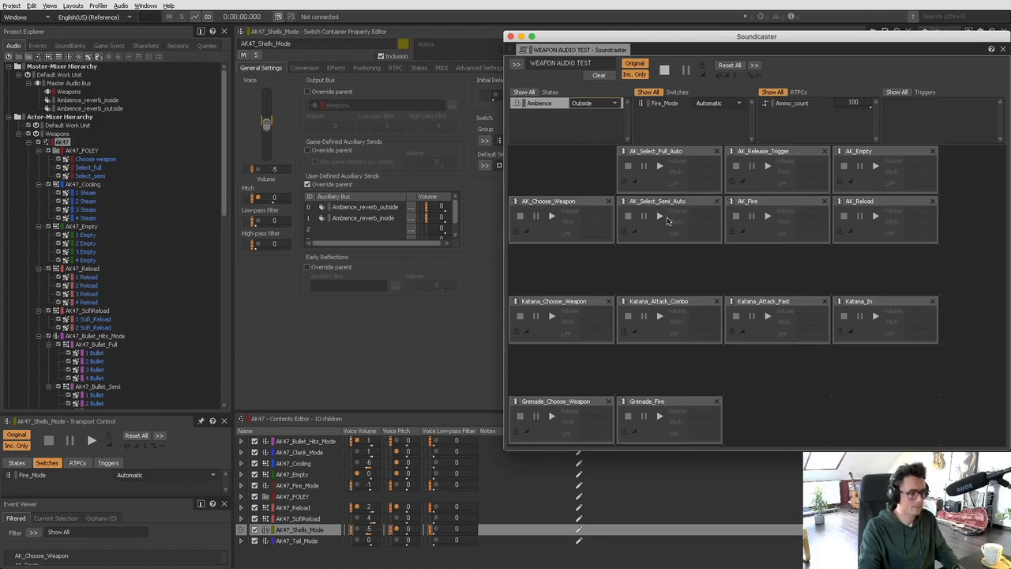
pyautogui.click(660, 216)
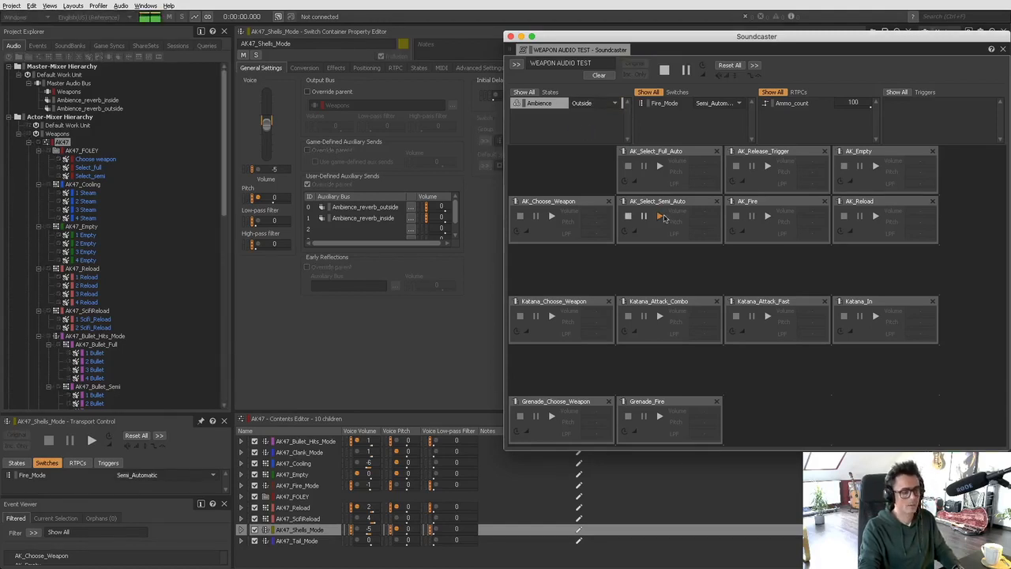
pyautogui.click(767, 219)
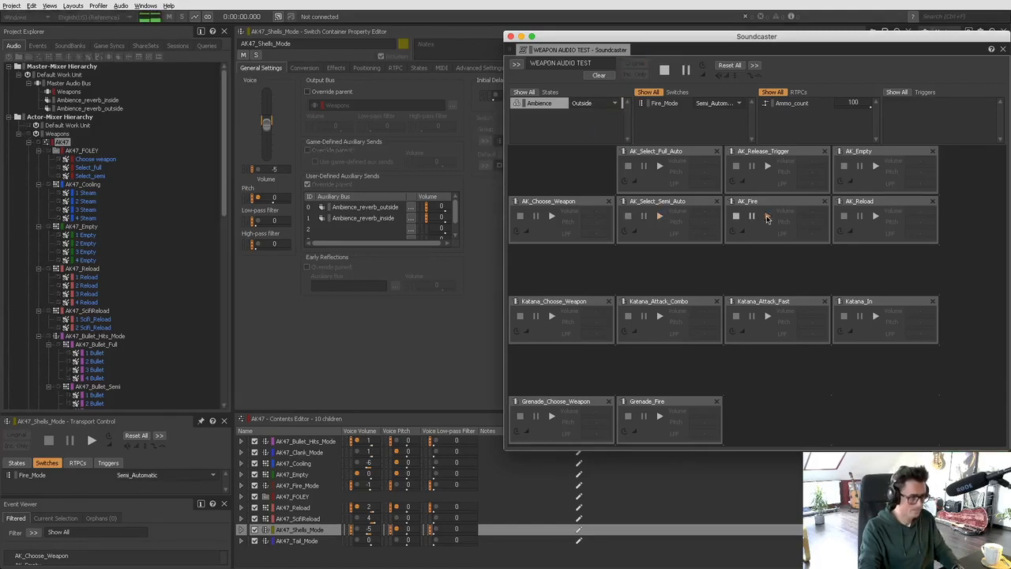
pyautogui.click(767, 218)
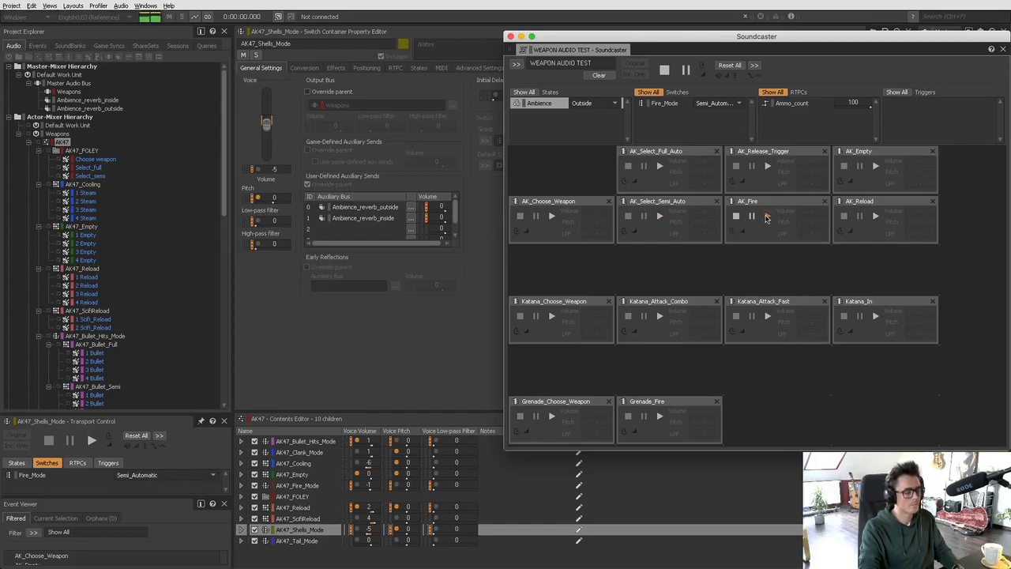
# - Trigger AK_Select_Full_Auto, set Ambience to Inside, and audition AK_Fire, AK_Release_Trigger, AK_Empty and AK_Reload
pyautogui.click(659, 167)
pyautogui.click(598, 104)
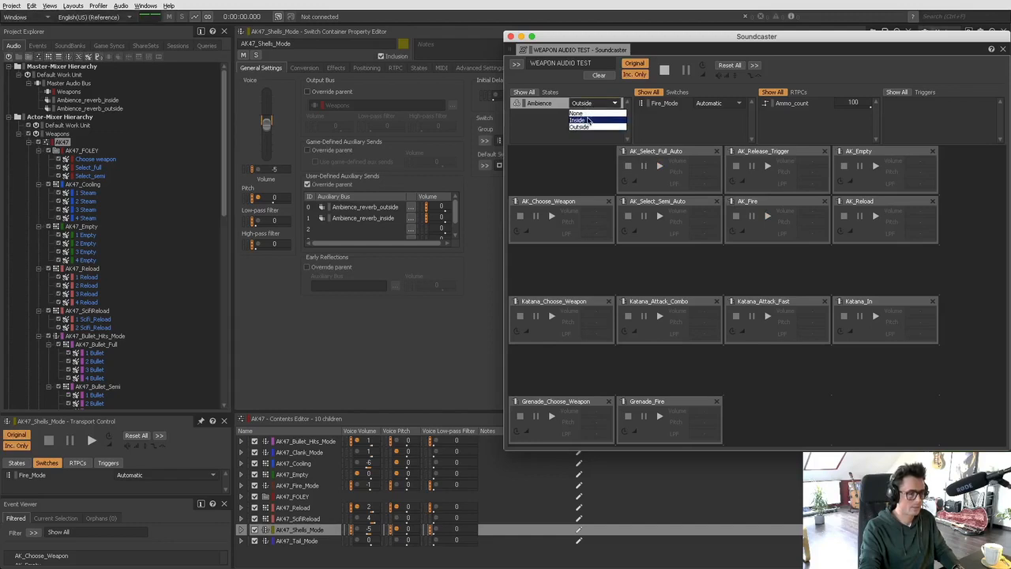
pyautogui.click(587, 120)
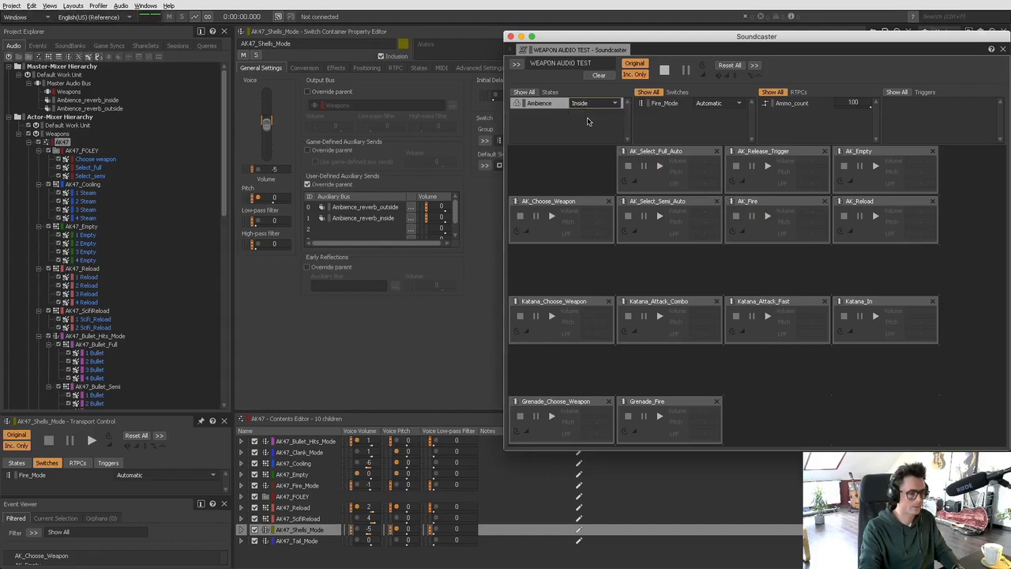
pyautogui.click(766, 216)
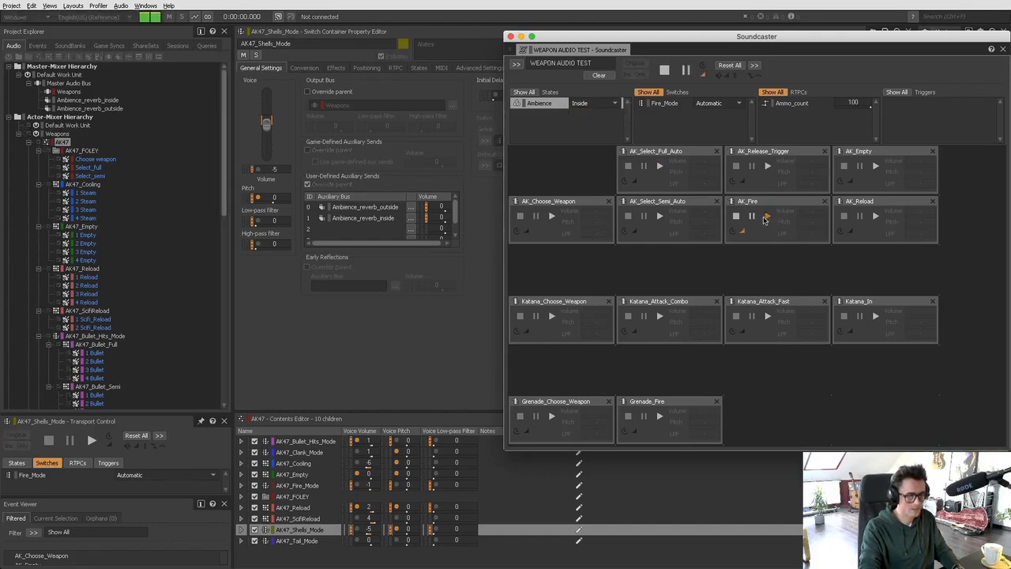
pyautogui.click(767, 167)
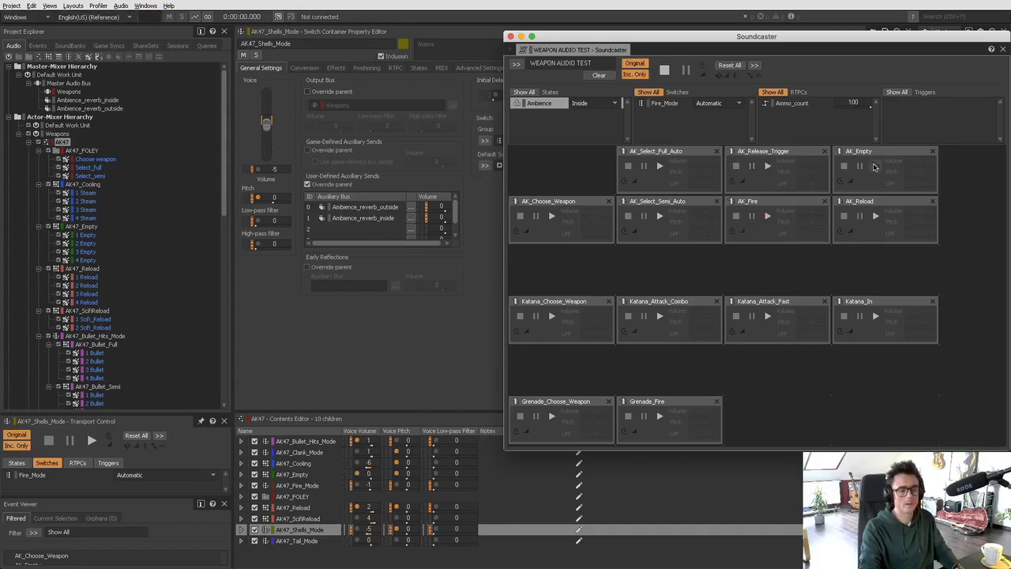
pyautogui.click(874, 165)
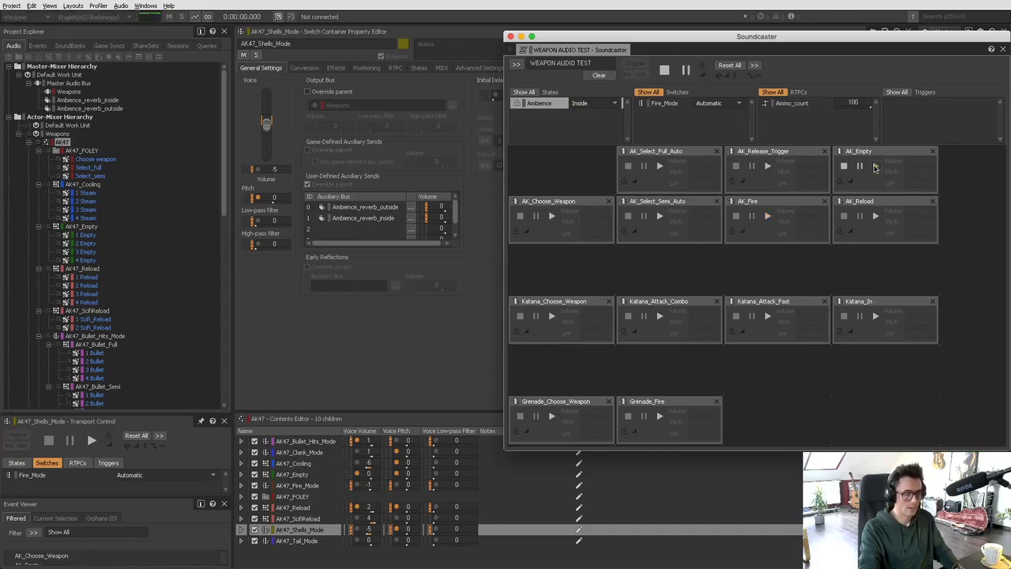
pyautogui.click(875, 218)
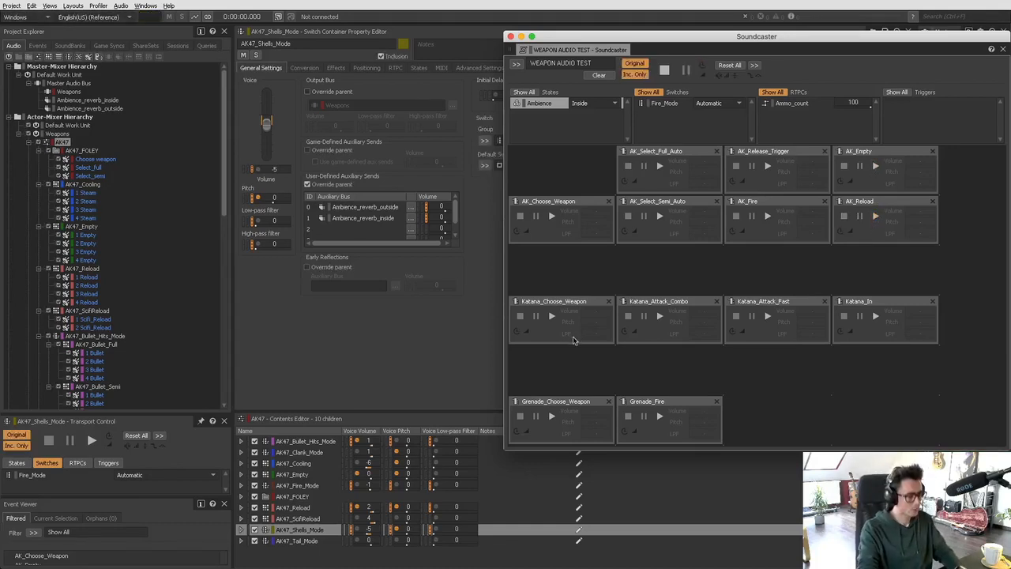
# - Audition the Katana choose, fast attack, combo attack and Katana_In events, plus Grenade_Choose_Weapon and Grenade_Fire
pyautogui.click(551, 316)
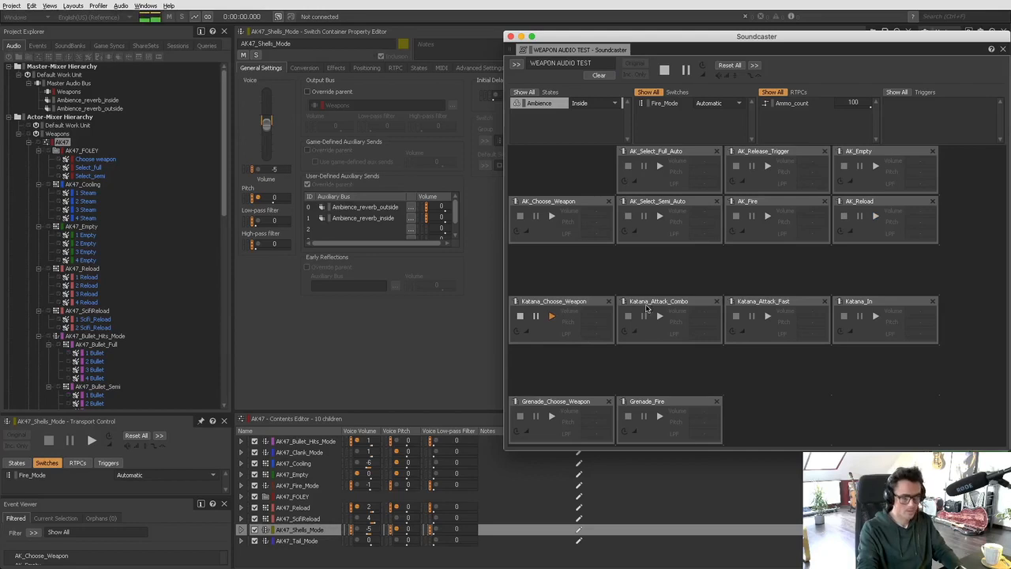
pyautogui.click(766, 317)
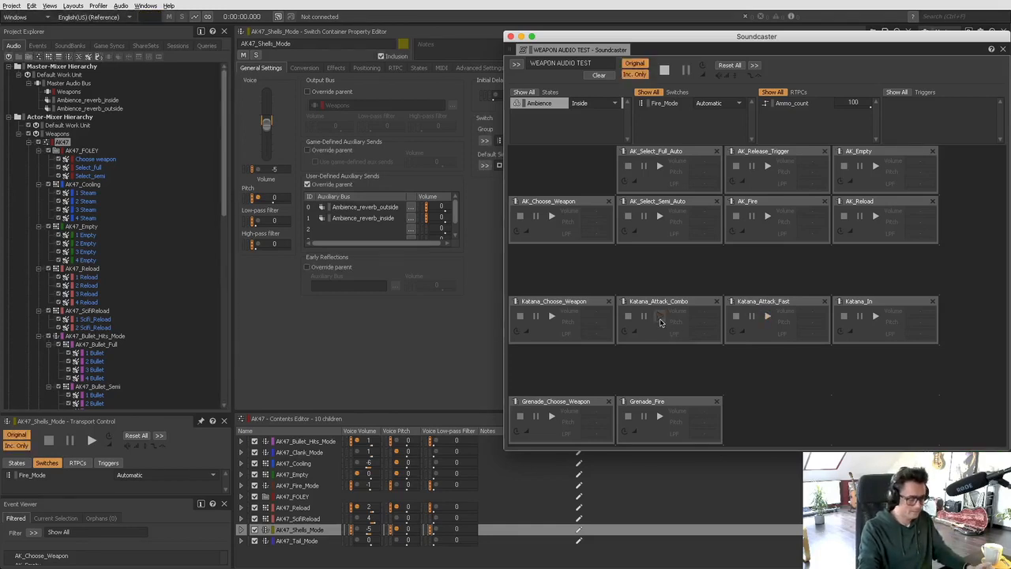
pyautogui.click(659, 316)
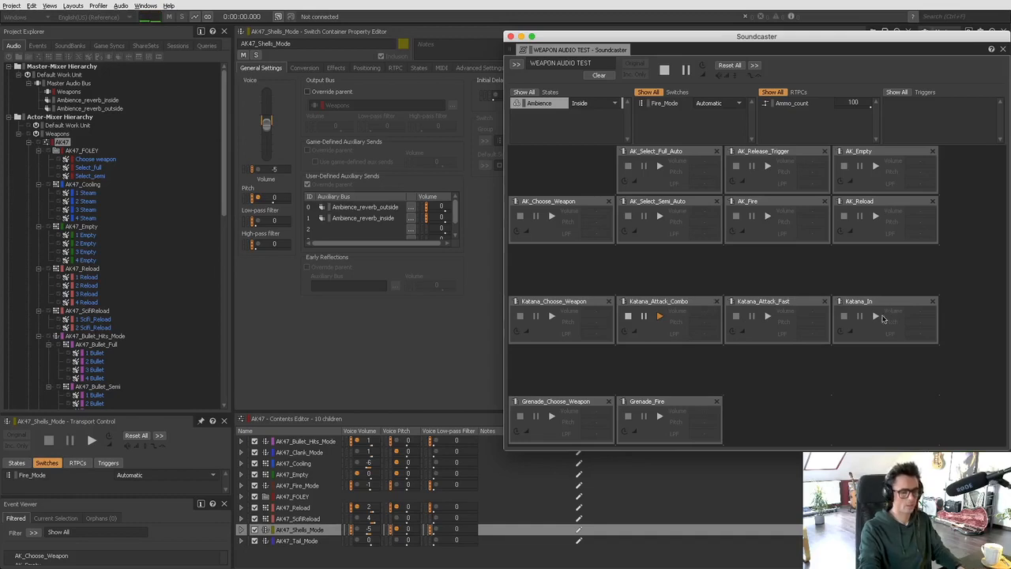
pyautogui.click(875, 317)
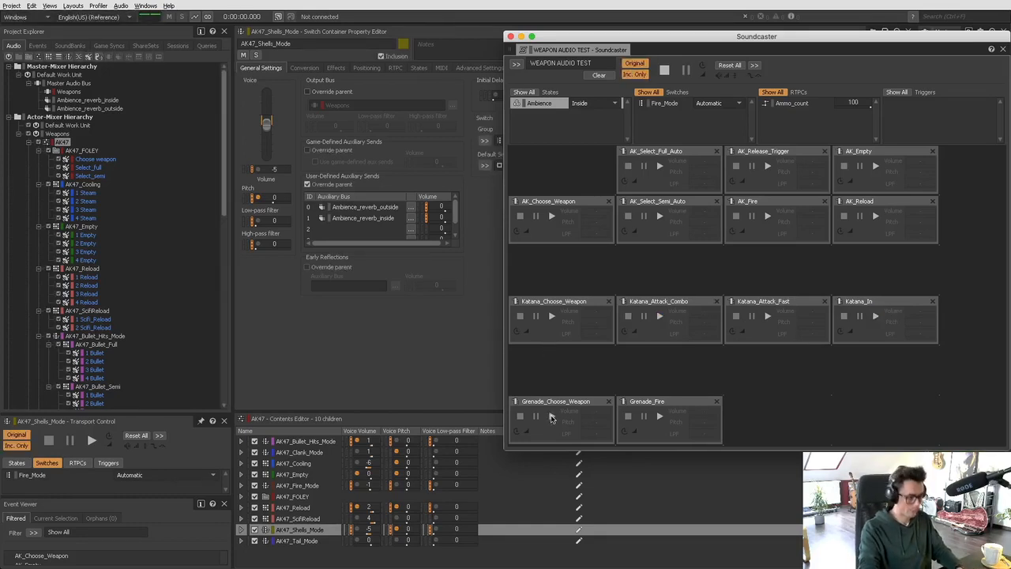
pyautogui.click(551, 417)
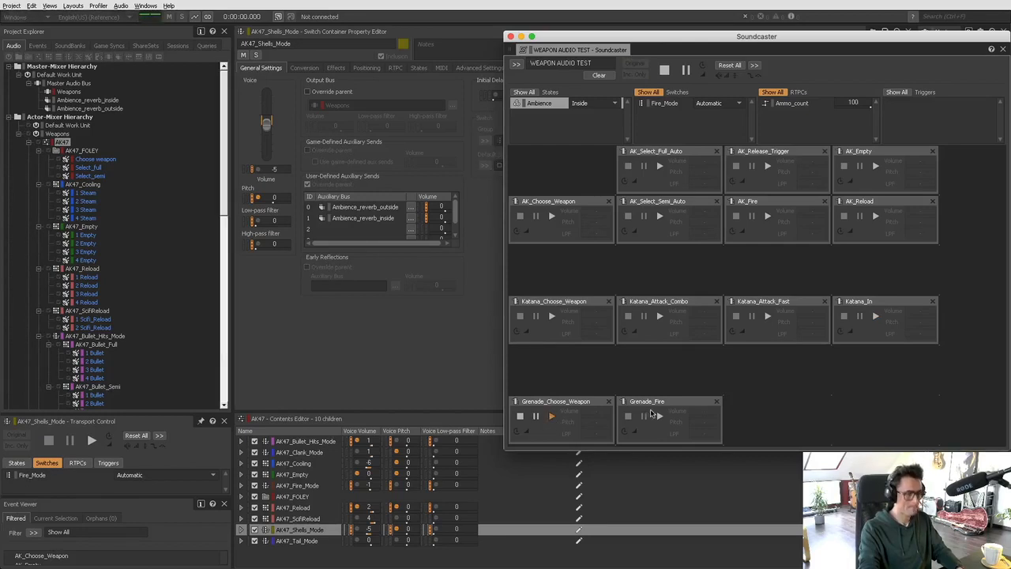
pyautogui.click(660, 417)
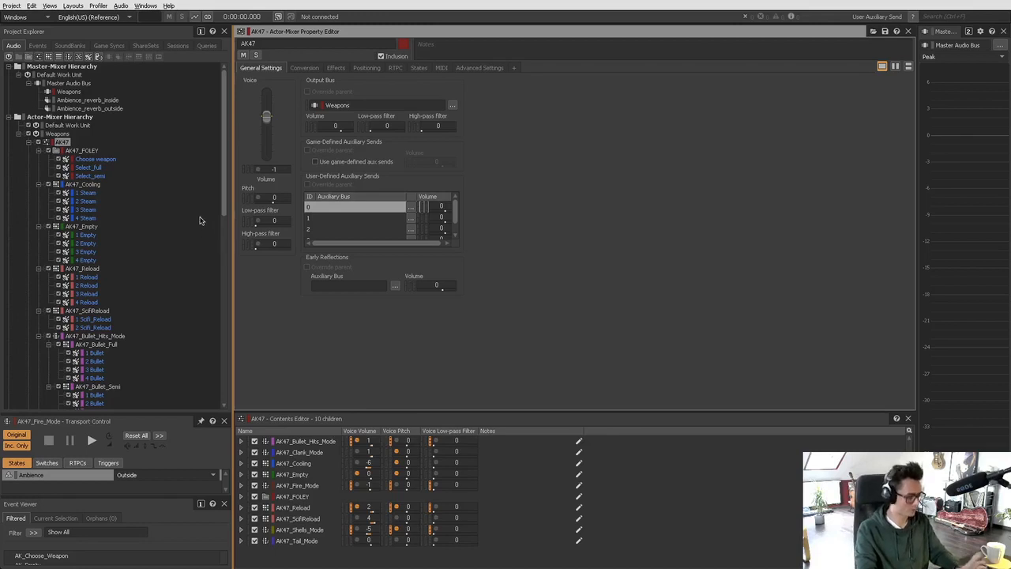
# - Inspect the AK47_Cooling, AK47_Empty and AK47_Reload containers, auditioning the cooling and reload sounds
pyautogui.click(87, 185)
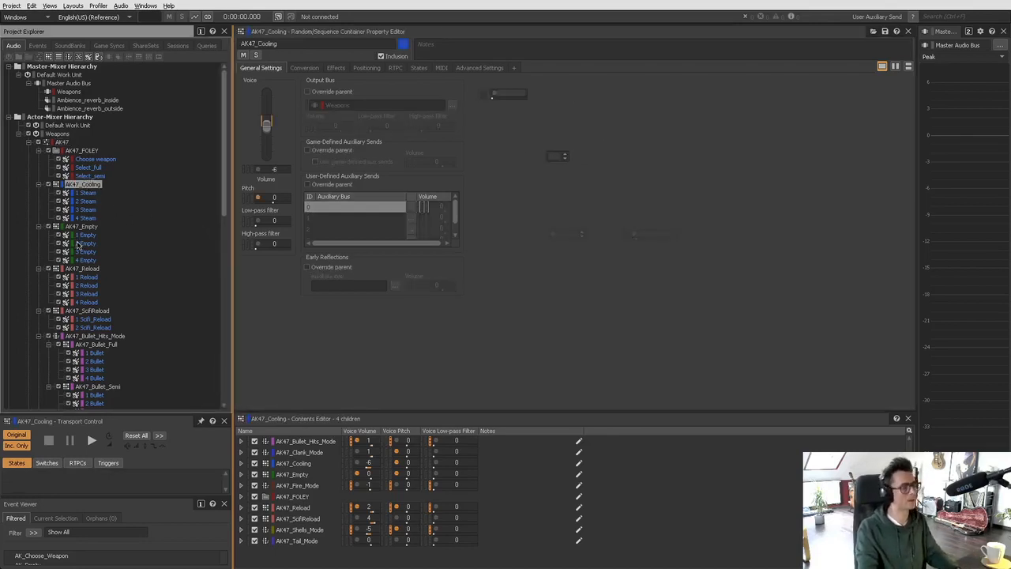
pyautogui.press('space')
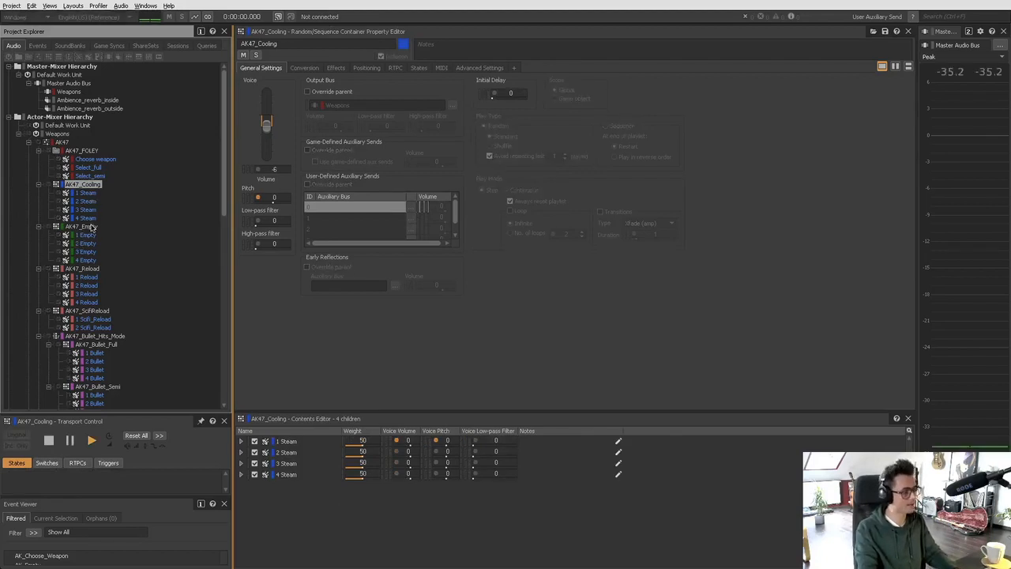
pyautogui.click(91, 227)
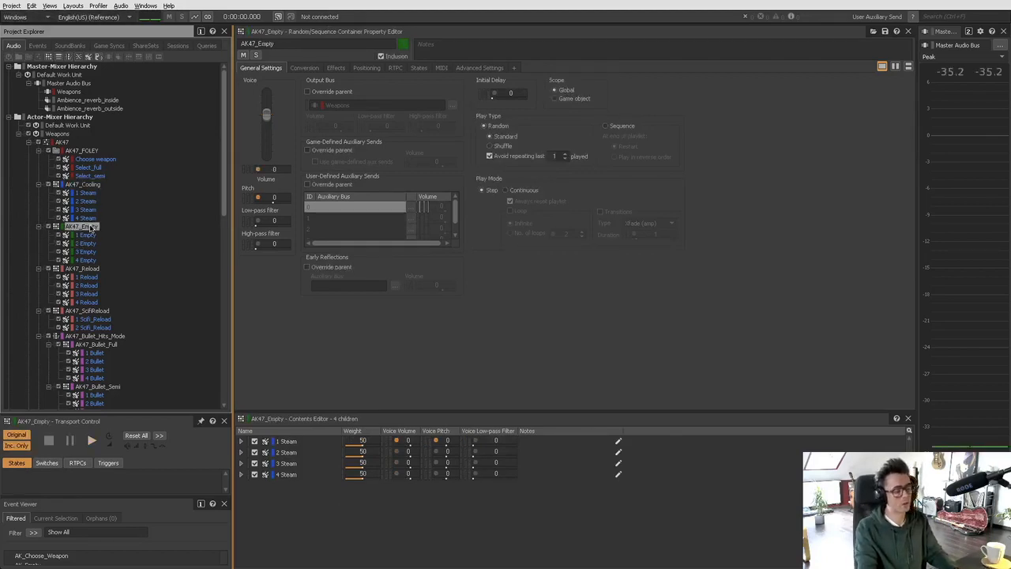
pyautogui.click(89, 270)
pyautogui.press('space')
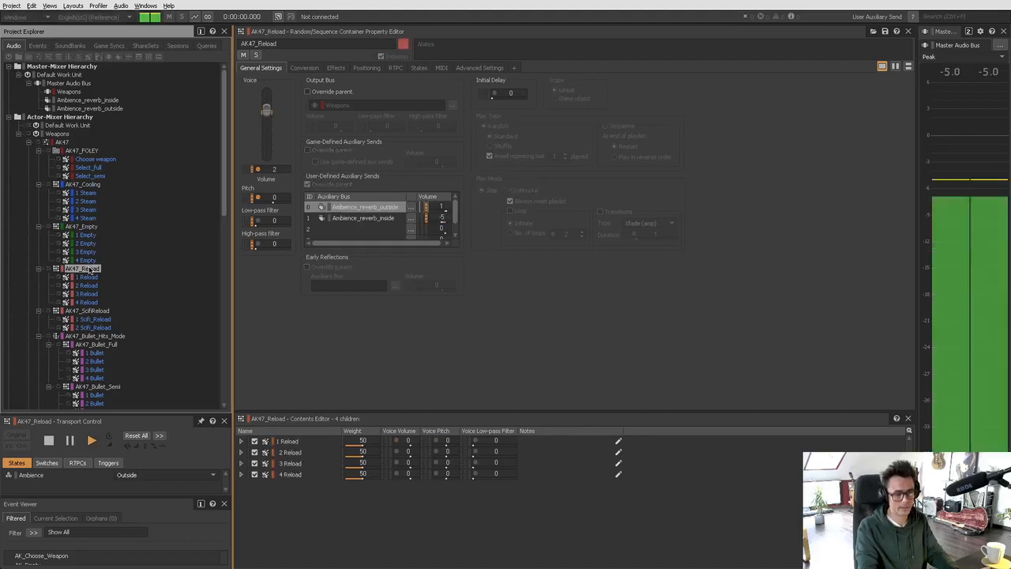
# - Examine the actions and targets of the AK_Fire and AK_Release_Trigger events, including the AK47_Shells_Mode stop action
pyautogui.click(37, 45)
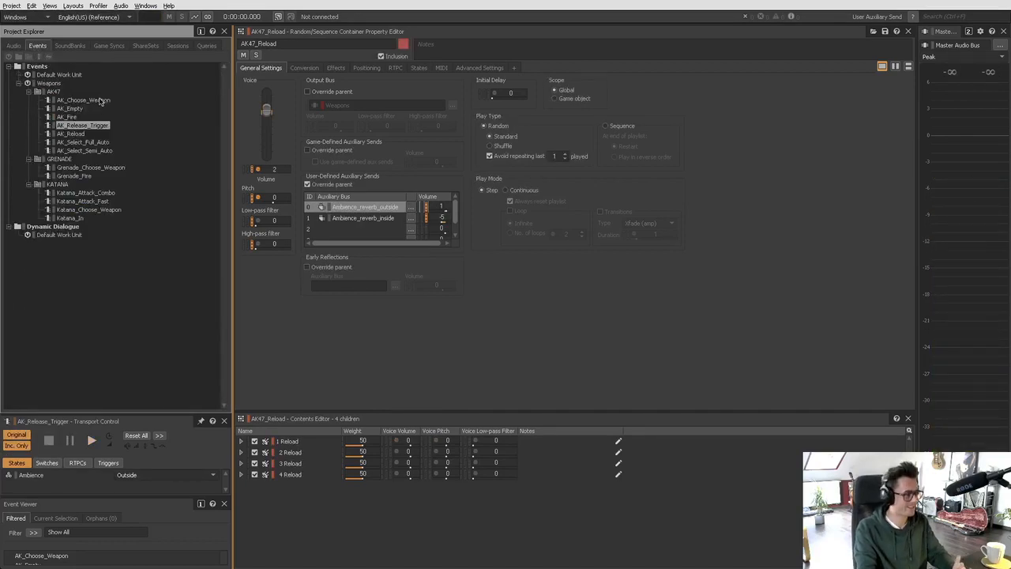
pyautogui.click(68, 116)
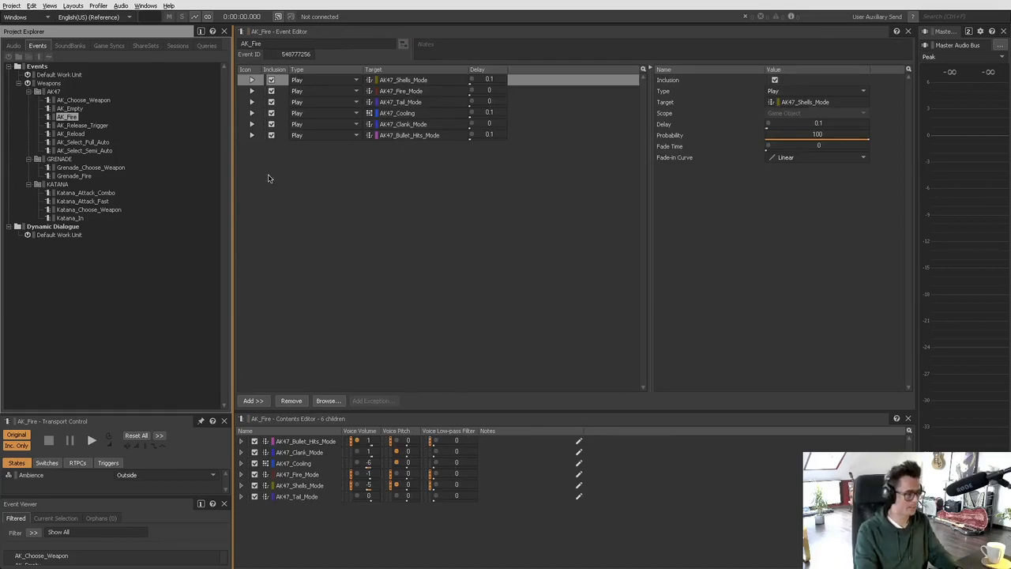
pyautogui.click(80, 126)
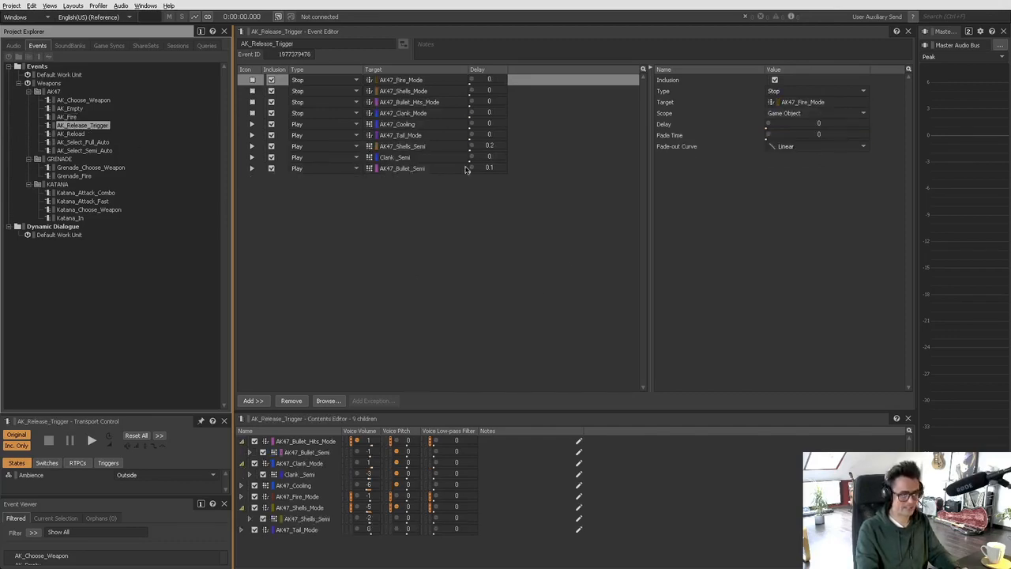
pyautogui.click(414, 92)
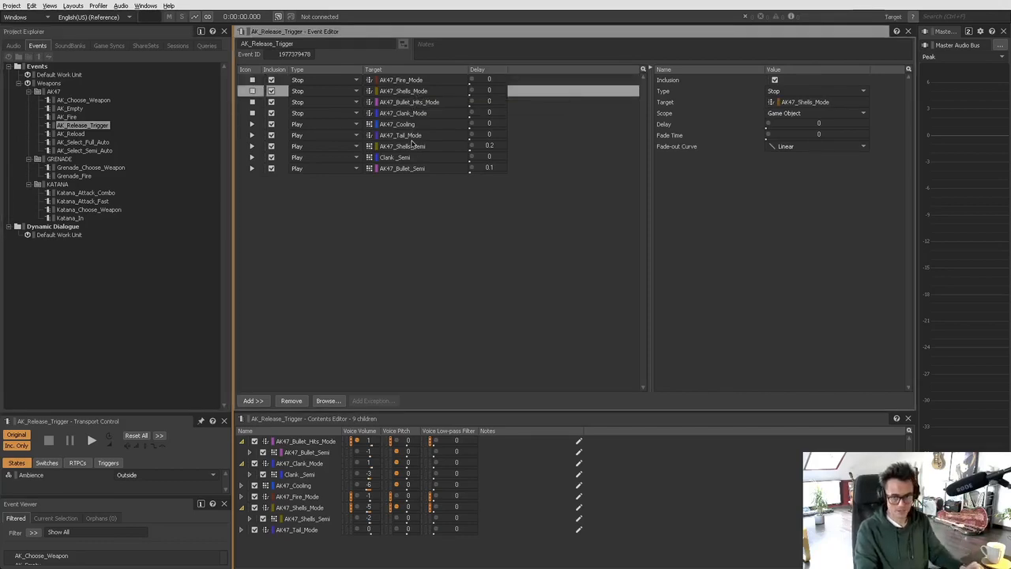
# - Set the Fire_Mode switch to Automatic for AK_Release_Trigger playback
pyautogui.click(44, 462)
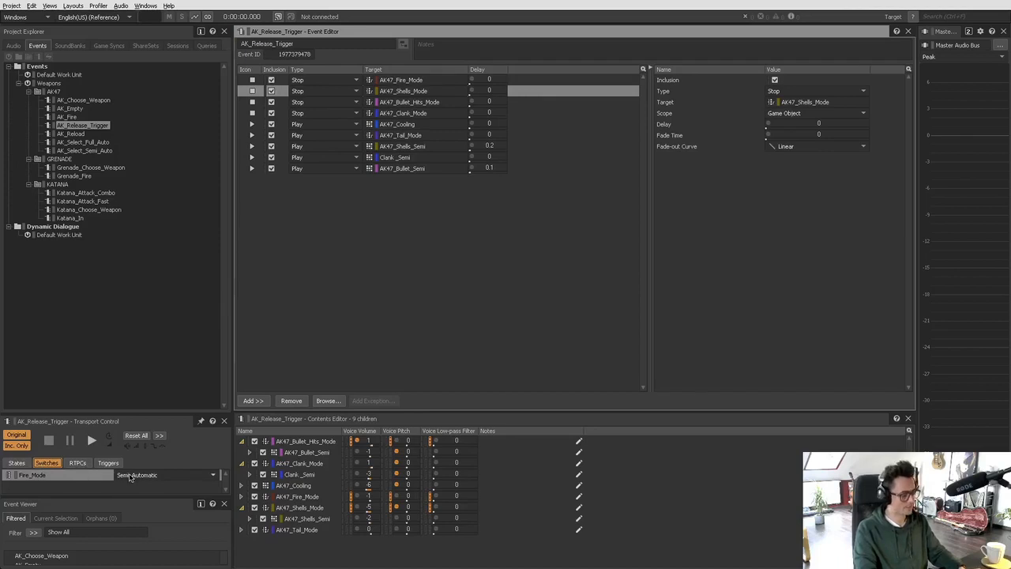
pyautogui.click(131, 476)
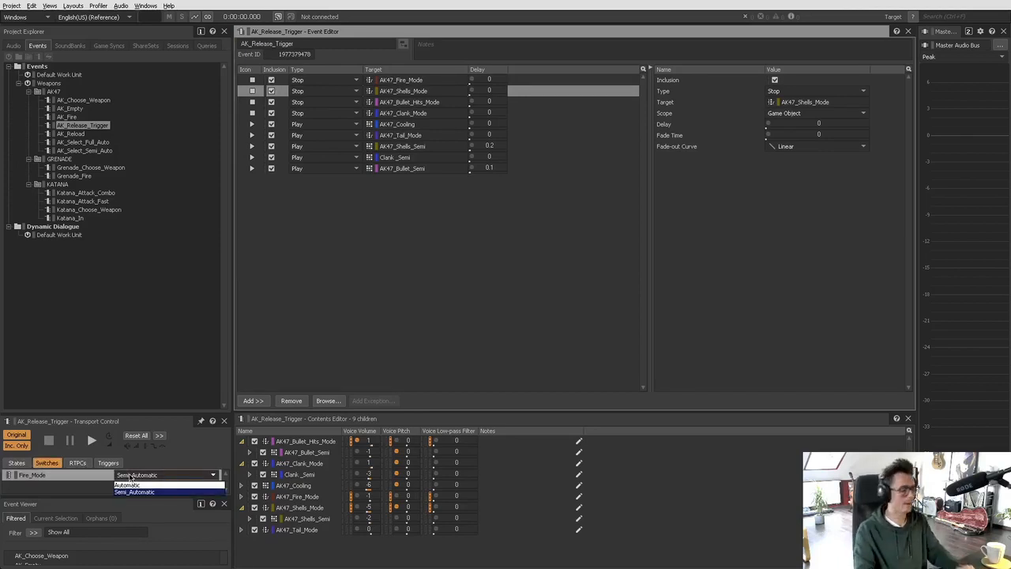
pyautogui.click(128, 484)
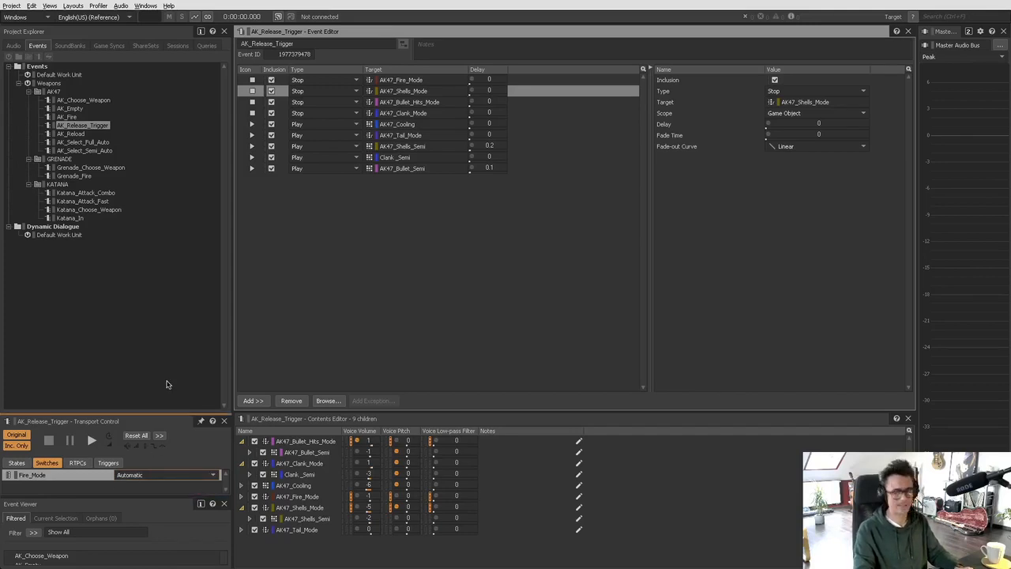
# - Audition the AK47_Bullet_Hits_Mode switch container in Automatic and again with Fire_Mode set to Semi_Automatic
pyautogui.click(13, 45)
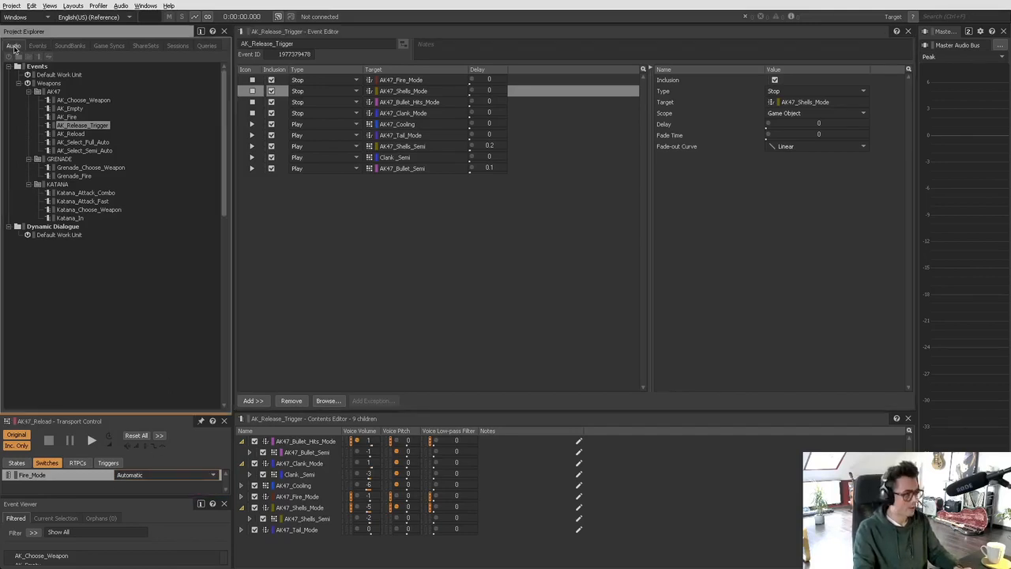
pyautogui.click(113, 287)
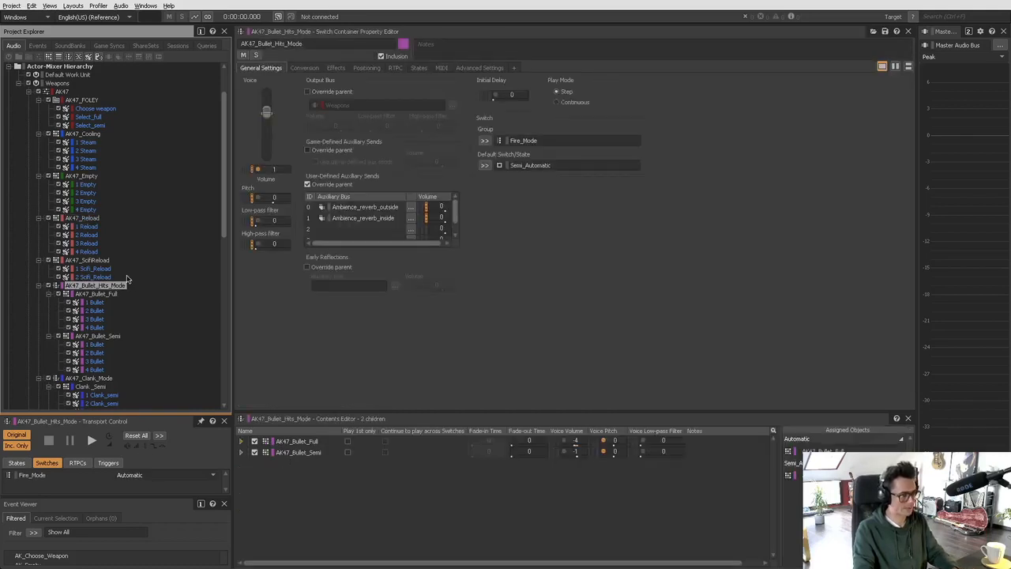
pyautogui.press('space')
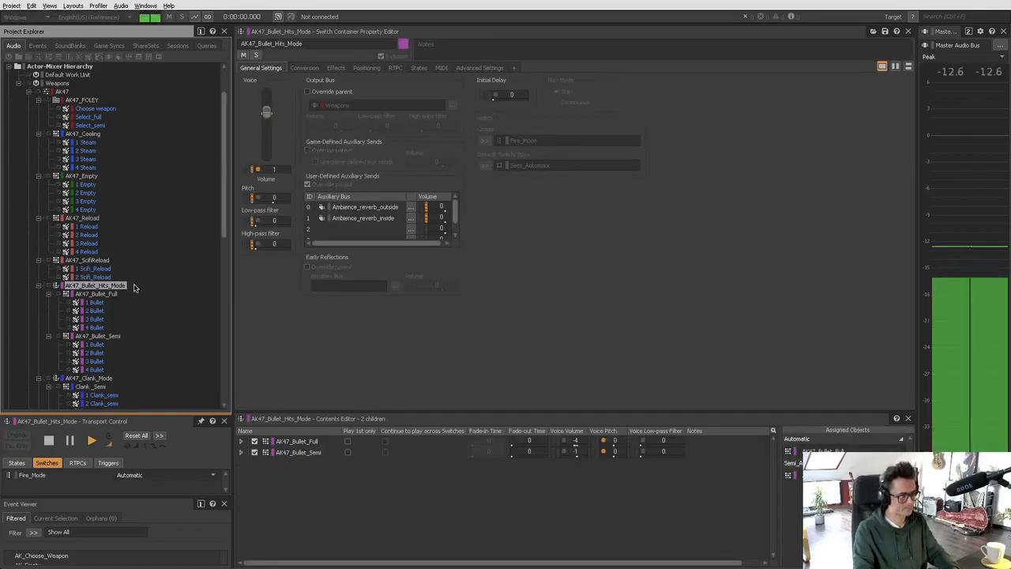
pyautogui.click(164, 474)
pyautogui.click(156, 492)
pyautogui.press('space')
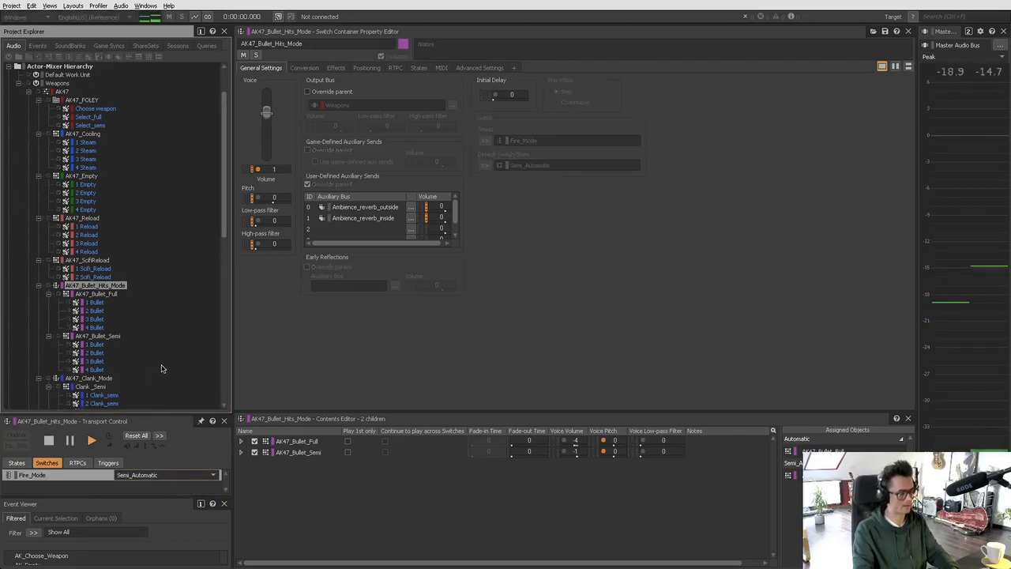
# - Audition the AK47_Clank_Mode switch container in Semi_Automatic and again with Fire_Mode set to Automatic
pyautogui.scroll(-2, 143, 373)
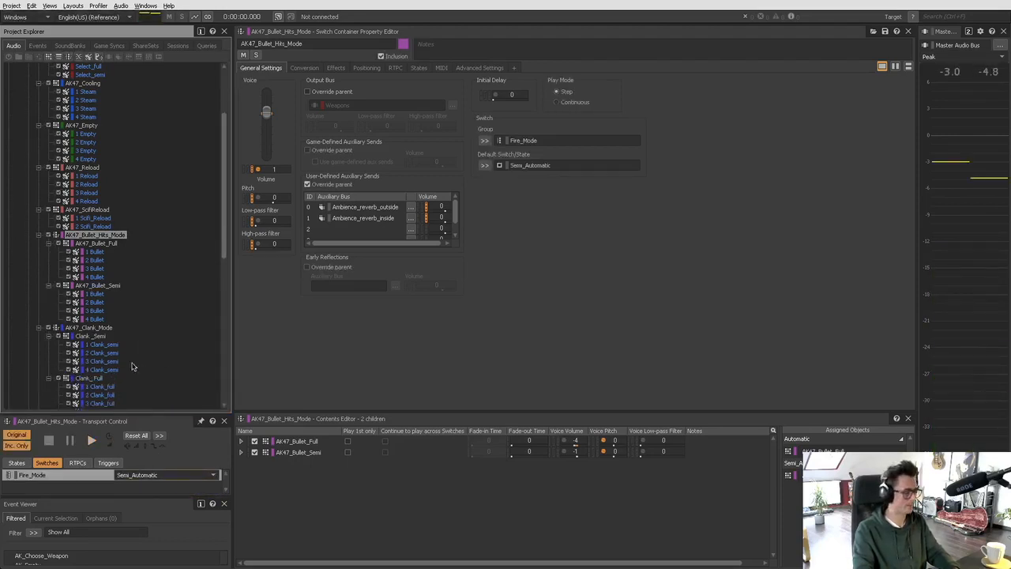
pyautogui.click(105, 328)
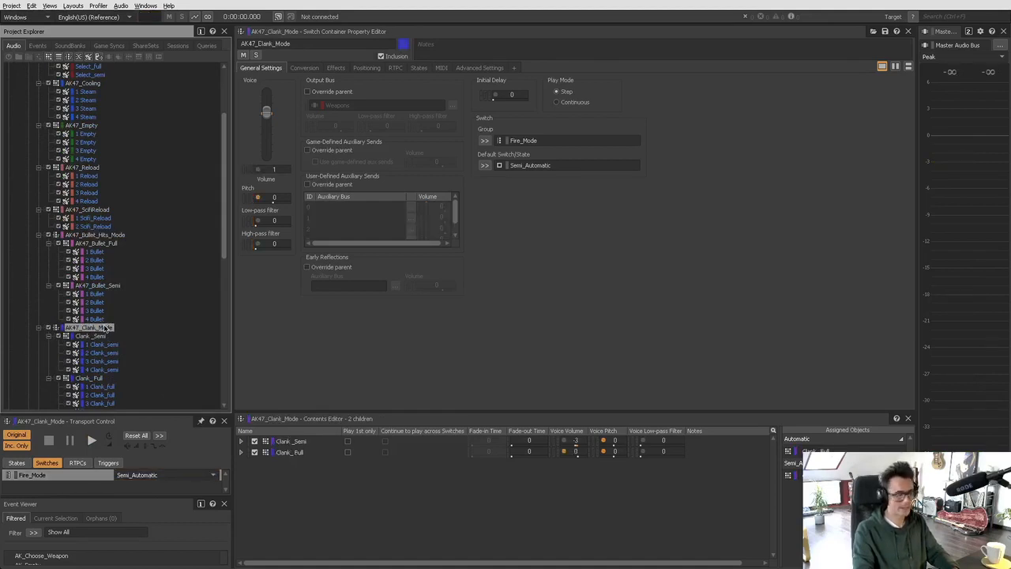
pyautogui.press('space')
pyautogui.click(158, 474)
pyautogui.click(157, 483)
pyautogui.press('space')
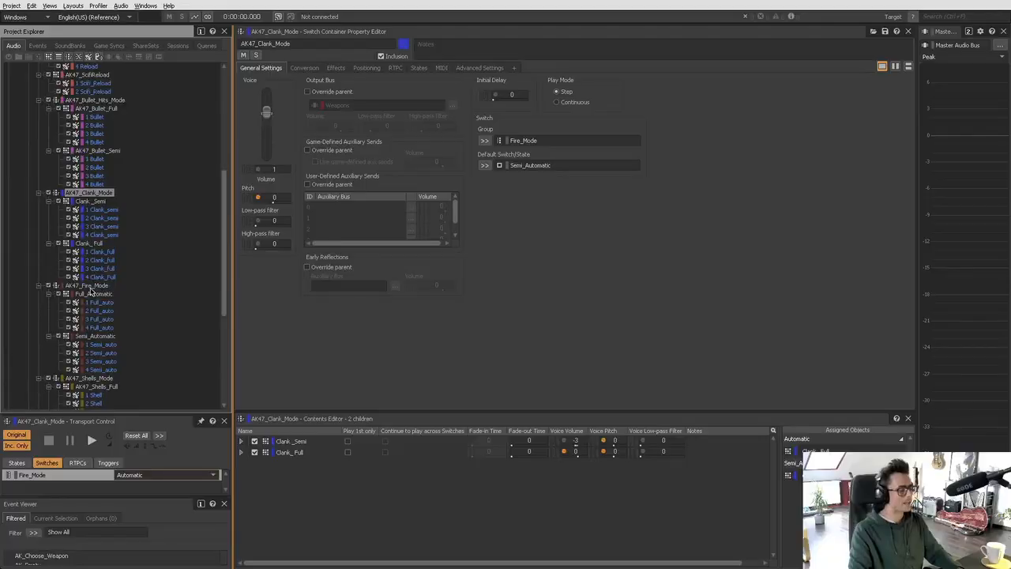
# - Audition the AK47_Fire_Mode switch container in Automatic and again with Fire_Mode set to Semi_Automatic
pyautogui.click(90, 286)
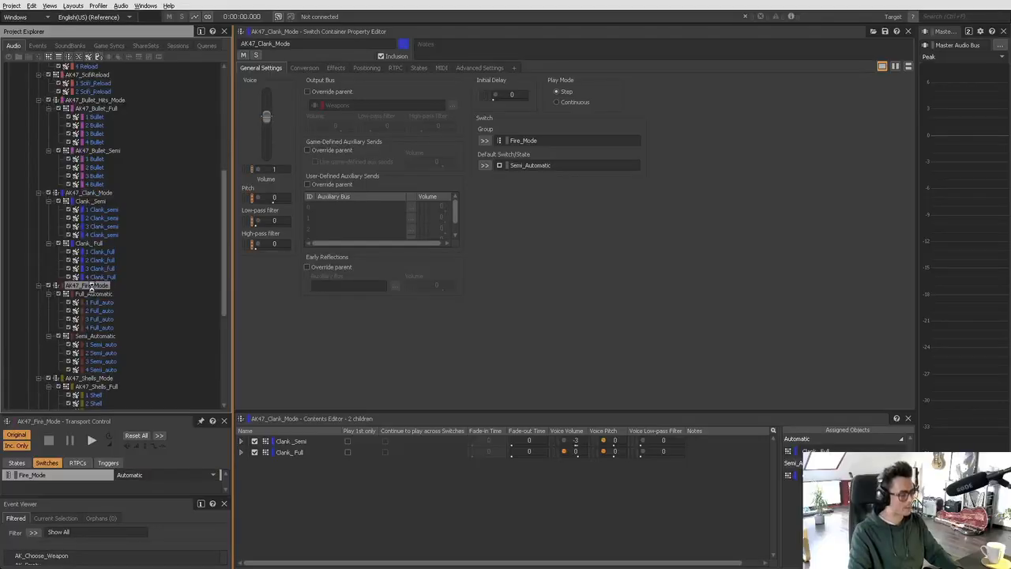
pyautogui.click(166, 475)
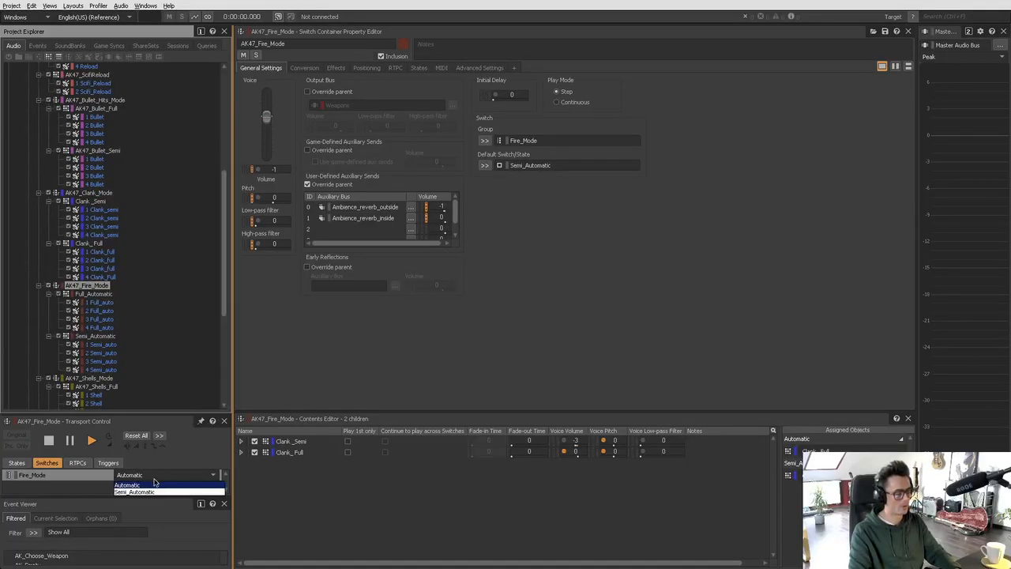
pyautogui.click(138, 492)
pyautogui.press('space')
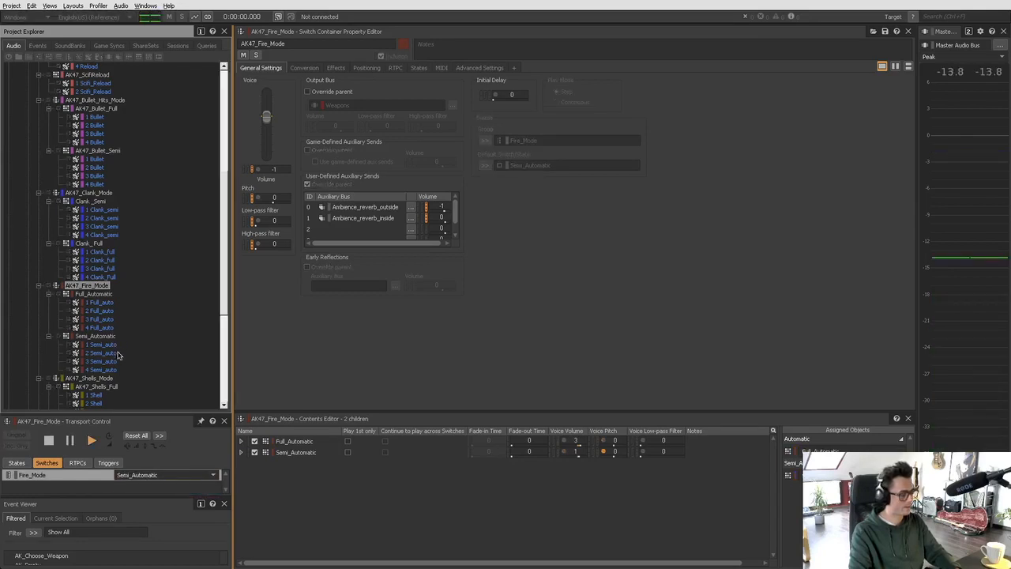
# - Examine the 3D automation paths of the AK47_Shells_Mode container while auditioning its shells
pyautogui.click(103, 378)
pyautogui.scroll(-4, 110, 348)
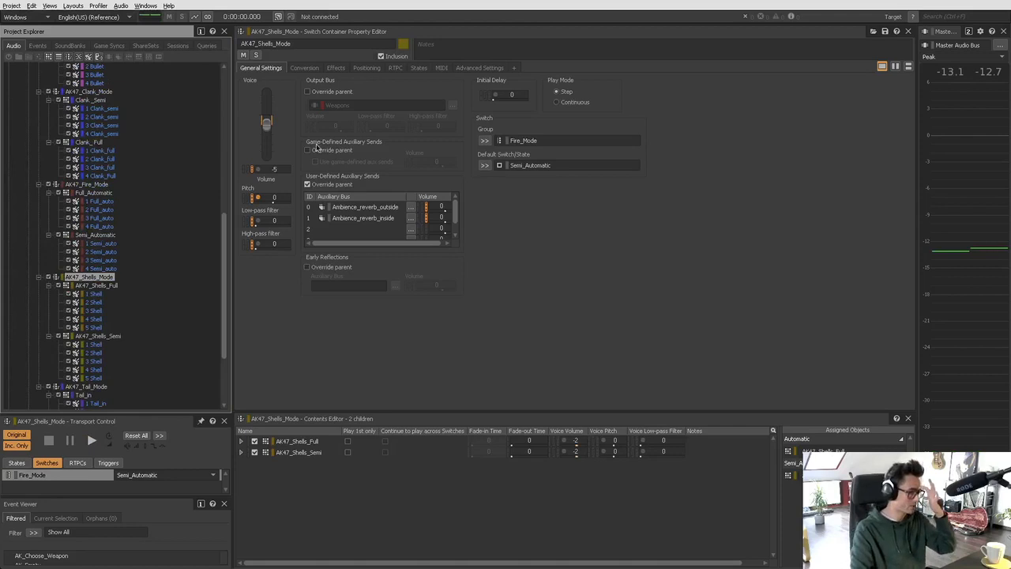
pyautogui.click(368, 69)
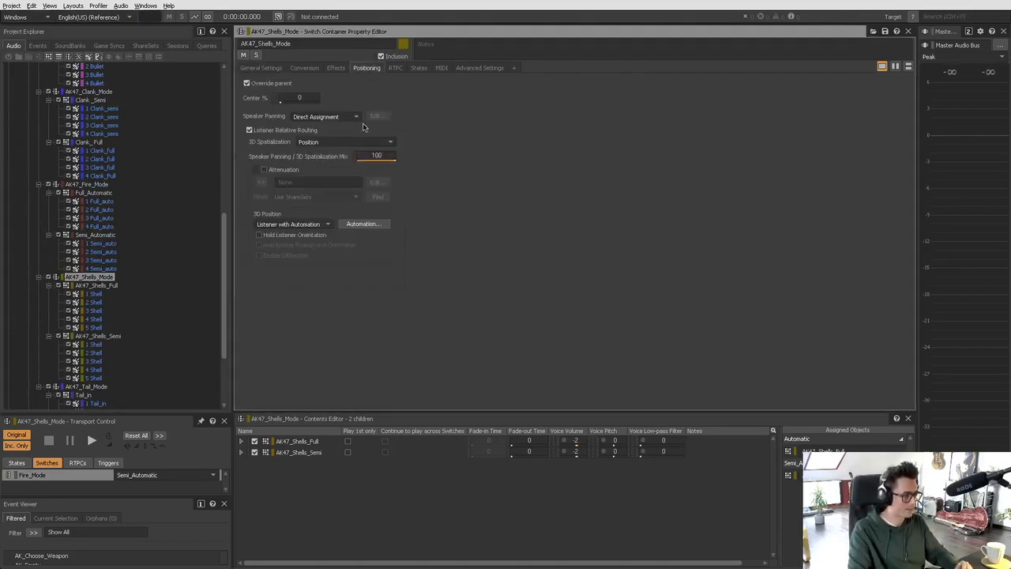
pyautogui.click(359, 226)
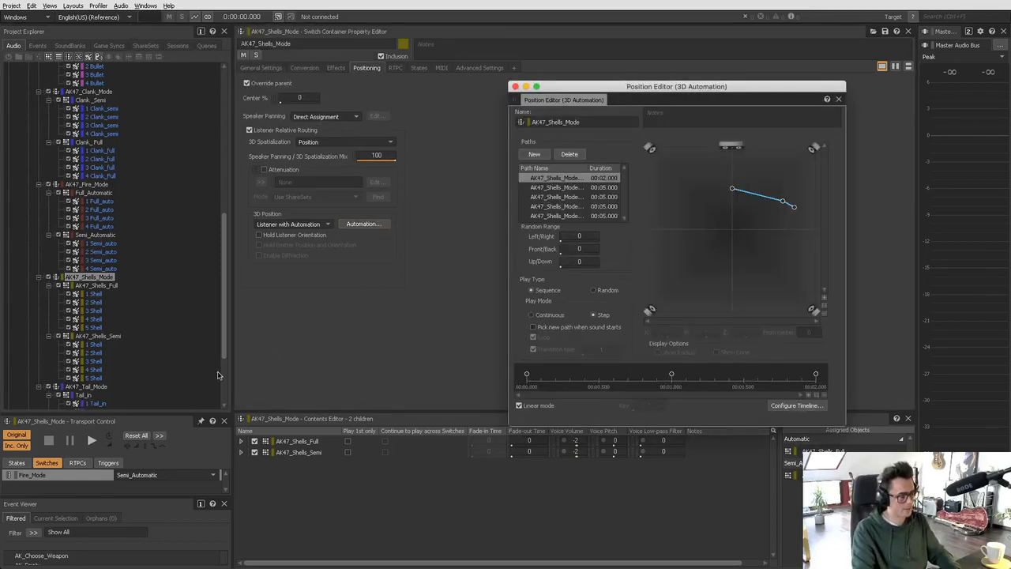
pyautogui.click(559, 196)
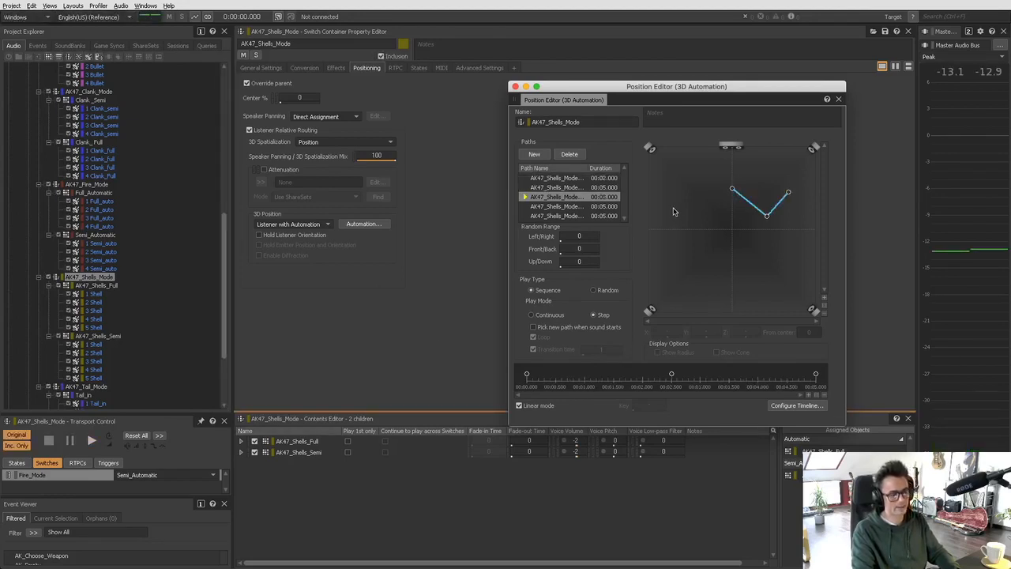
pyautogui.press('Down')
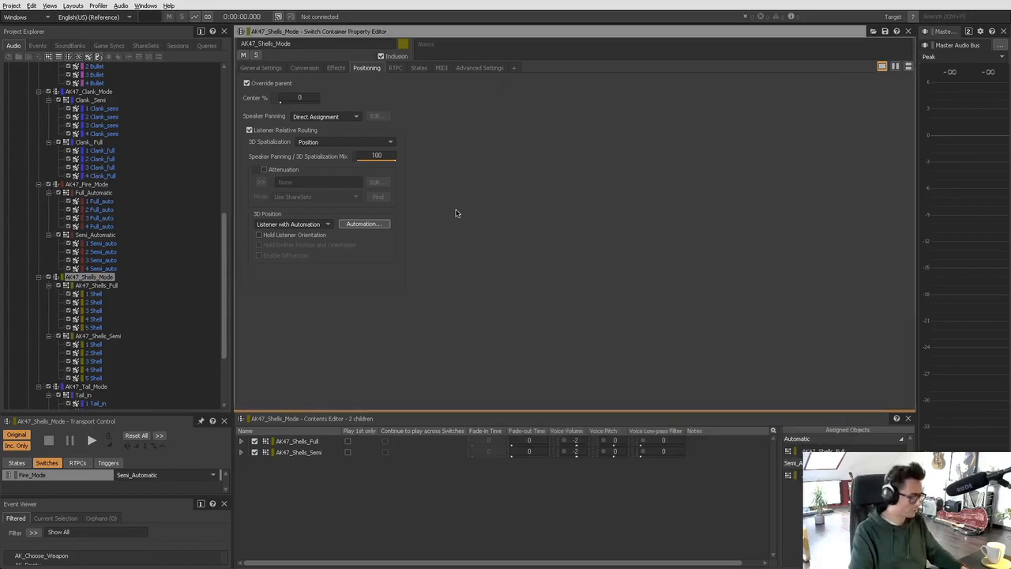
# - Open the Soundcaster, switch Fire_Mode to Automatic and back to Semi_Automatic, and audition the AK_Select_Semi_Auto event
pyautogui.hotkey('shift', 's')
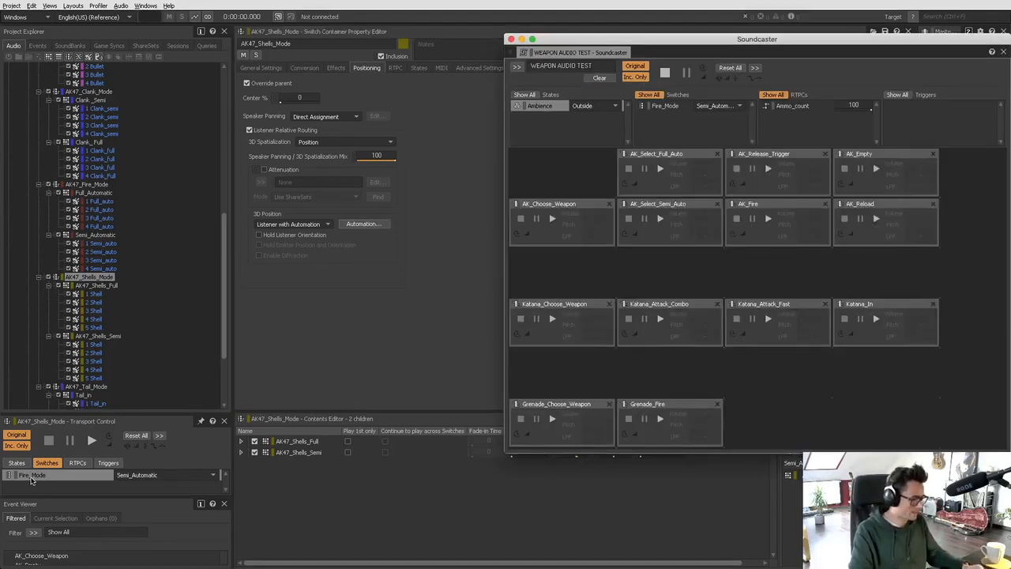
pyautogui.click(155, 475)
pyautogui.click(149, 484)
pyautogui.click(145, 476)
pyautogui.click(144, 491)
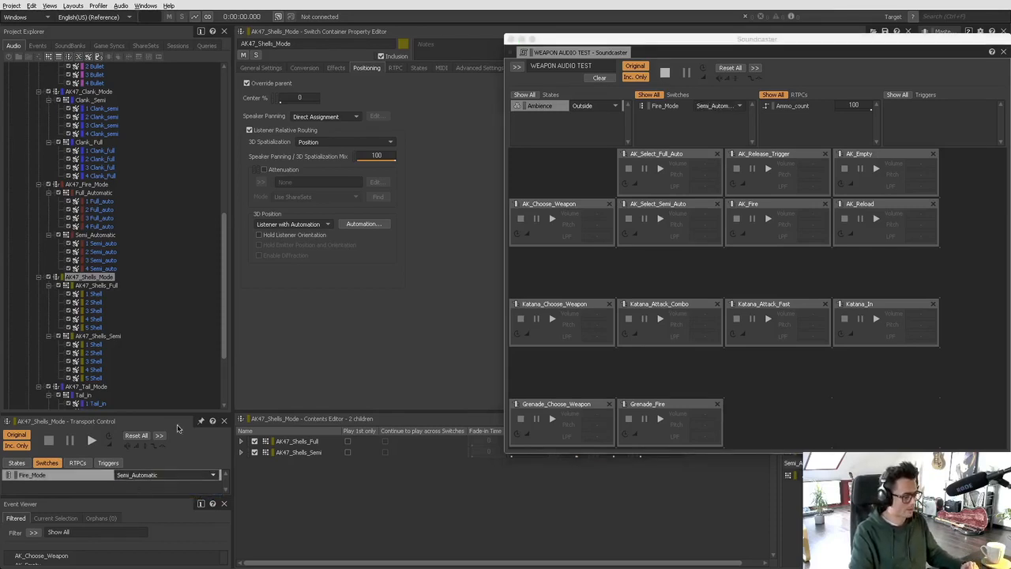
pyautogui.click(665, 221)
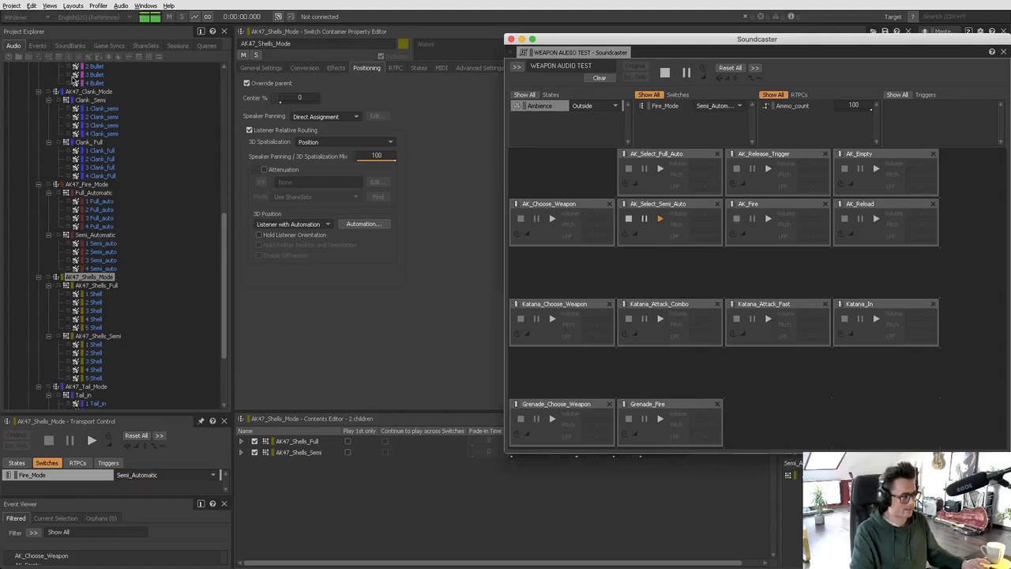
# - Examine the actions of the AK_Select_Full_Auto event and play it in the Soundcaster
pyautogui.click(38, 47)
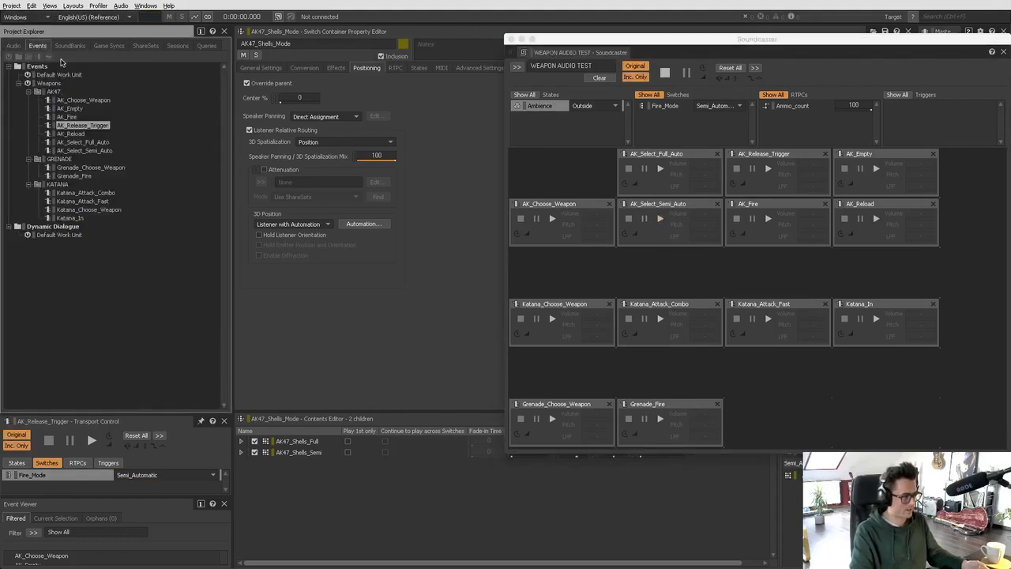
pyautogui.click(83, 142)
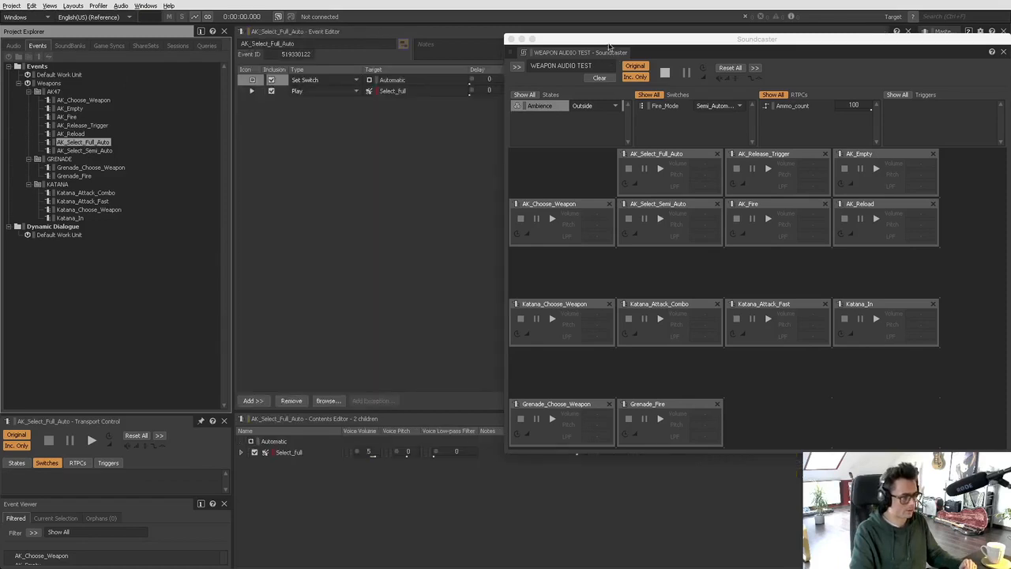
pyautogui.moveTo(609, 40); pyautogui.dragTo(698, 65)
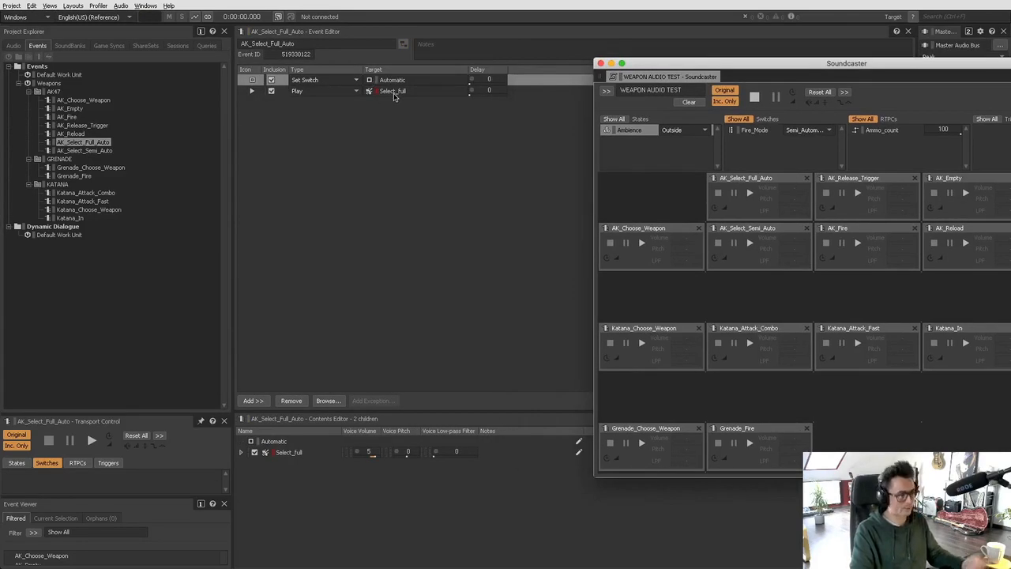
pyautogui.click(749, 193)
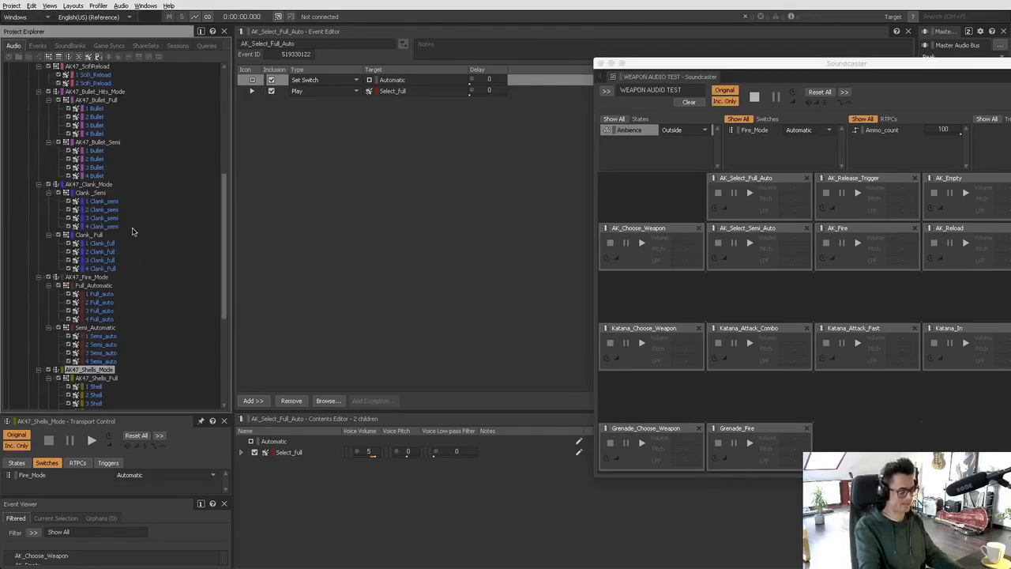
# - Switch the Ambience state for AK47_Shells_Mode playback to Inside and back to Outside
pyautogui.scroll(-4, 117, 270)
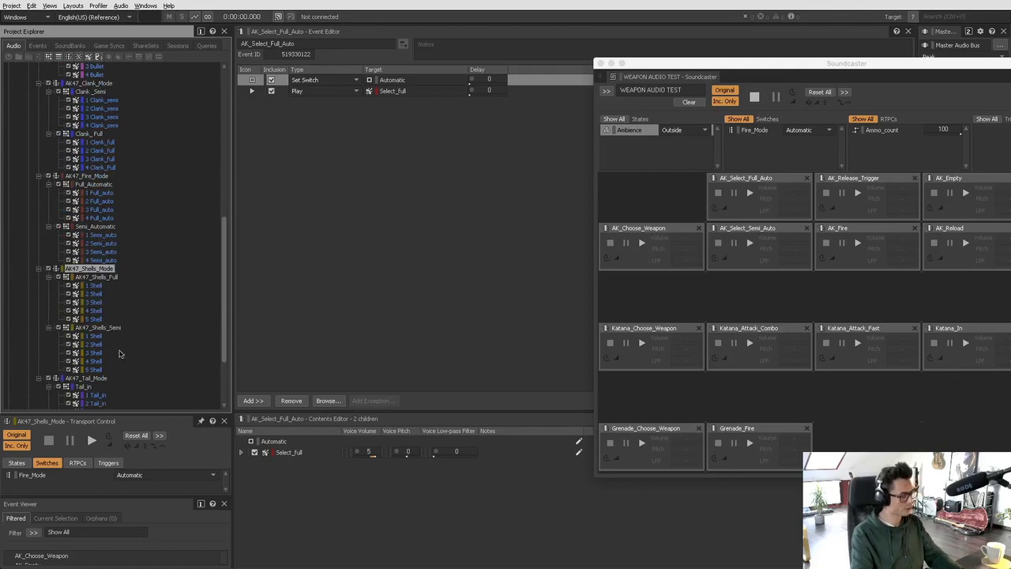
pyautogui.click(18, 463)
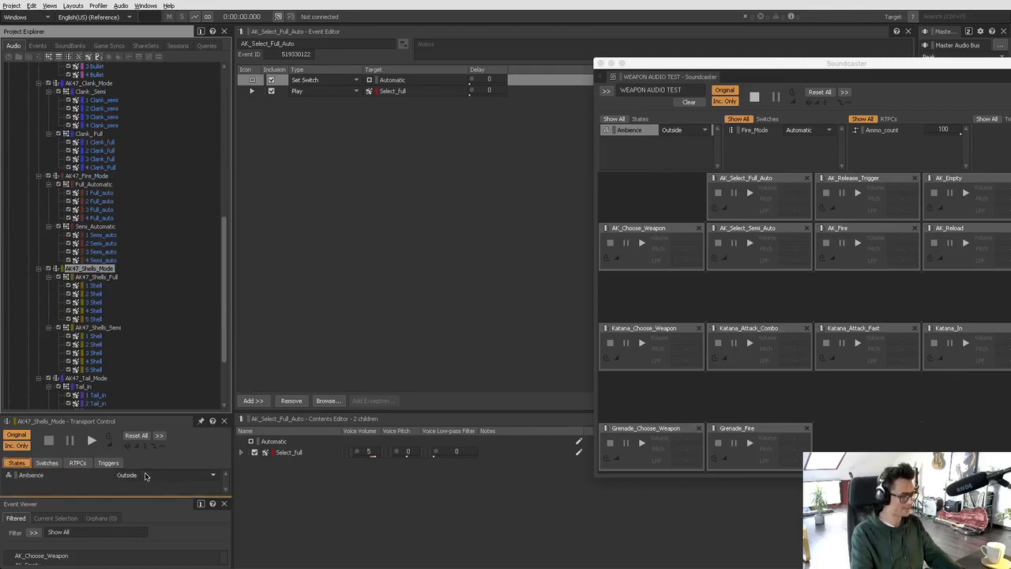
pyautogui.click(146, 476)
pyautogui.click(145, 490)
pyautogui.click(145, 476)
pyautogui.click(139, 499)
# - Audition the Tail_in and Tail_out containers inside AK47_Tail_Mode
pyautogui.scroll(-4, 97, 347)
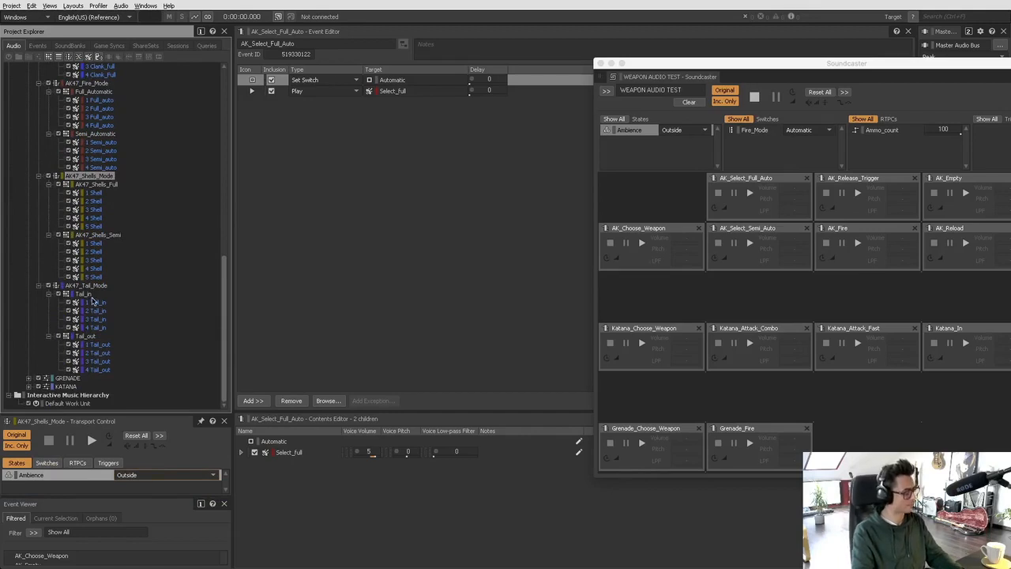
pyautogui.click(83, 294)
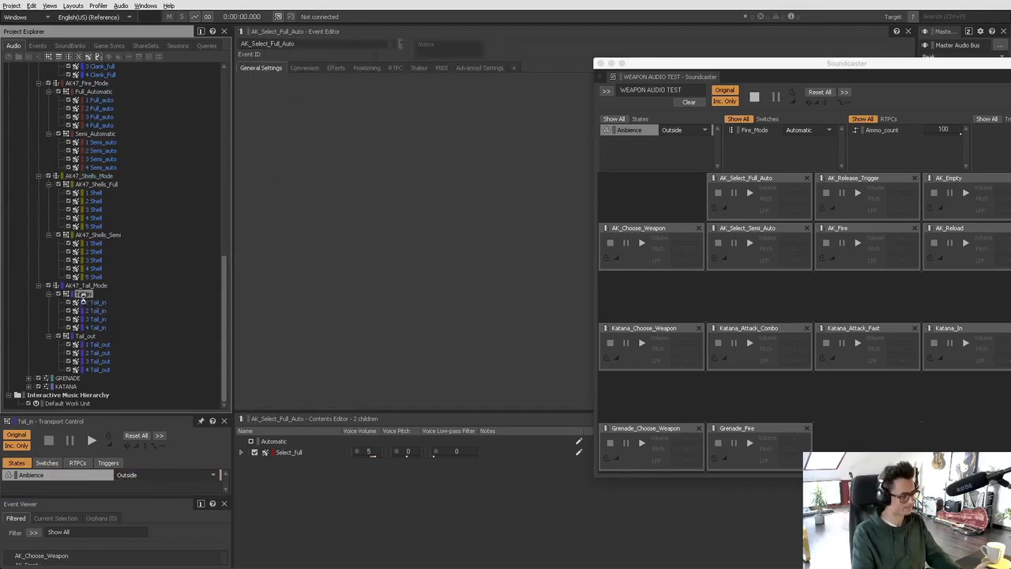
pyautogui.click(84, 336)
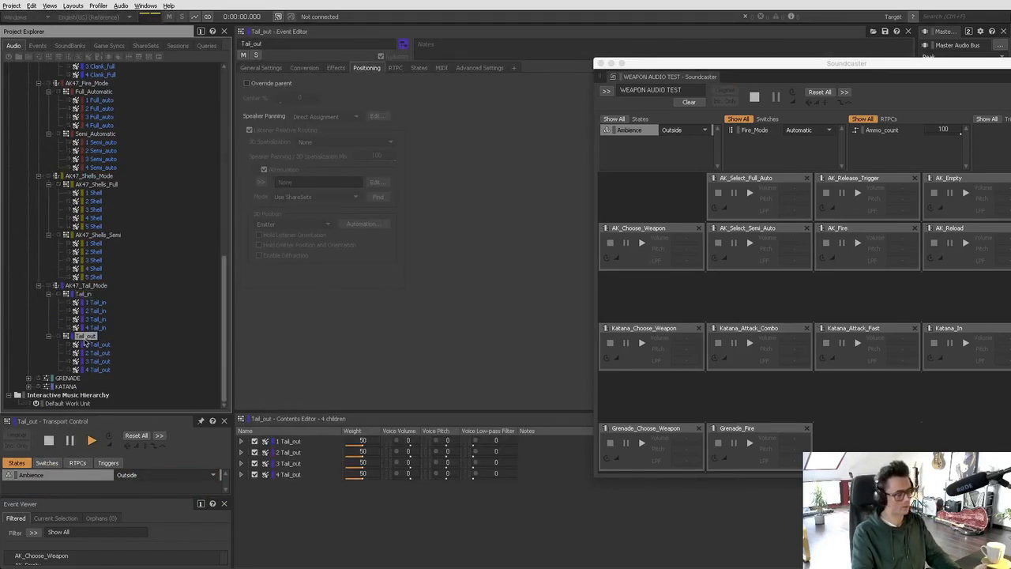
# - Examine the user-defined auxiliary sends in the AK47_Fire_Mode container's properties
pyautogui.scroll(6, 93, 293)
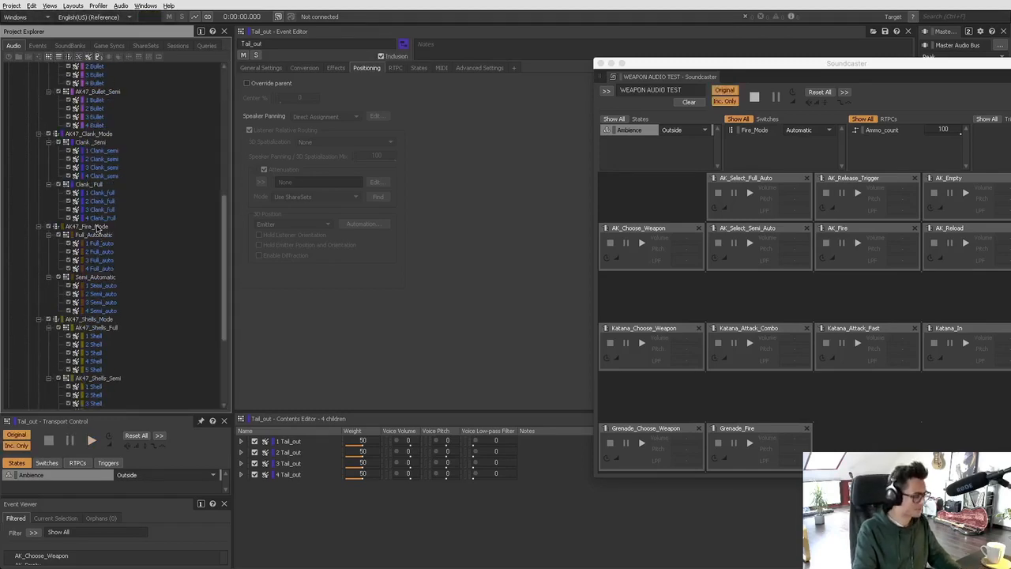
pyautogui.click(88, 227)
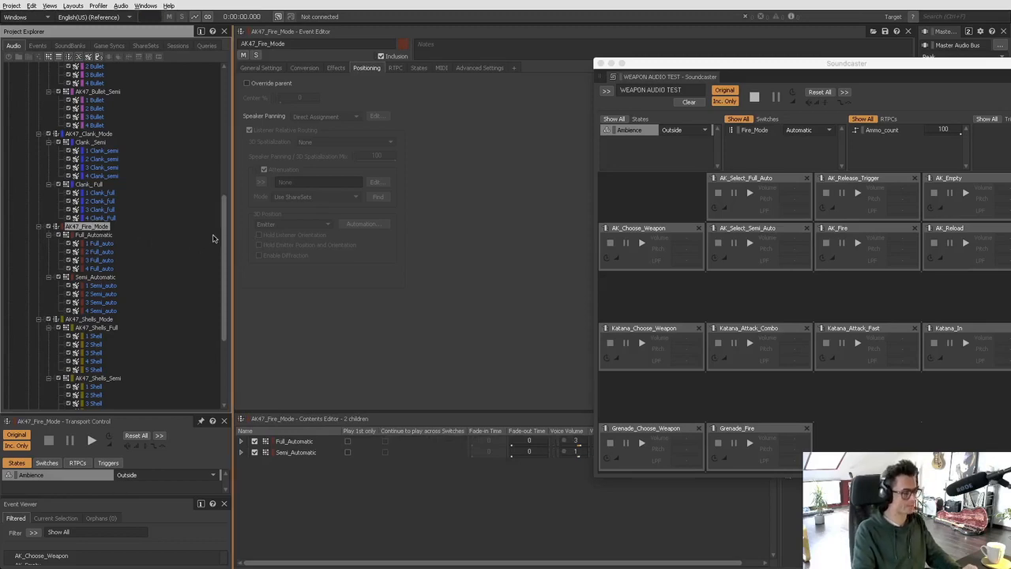
pyautogui.doubleClick(89, 226)
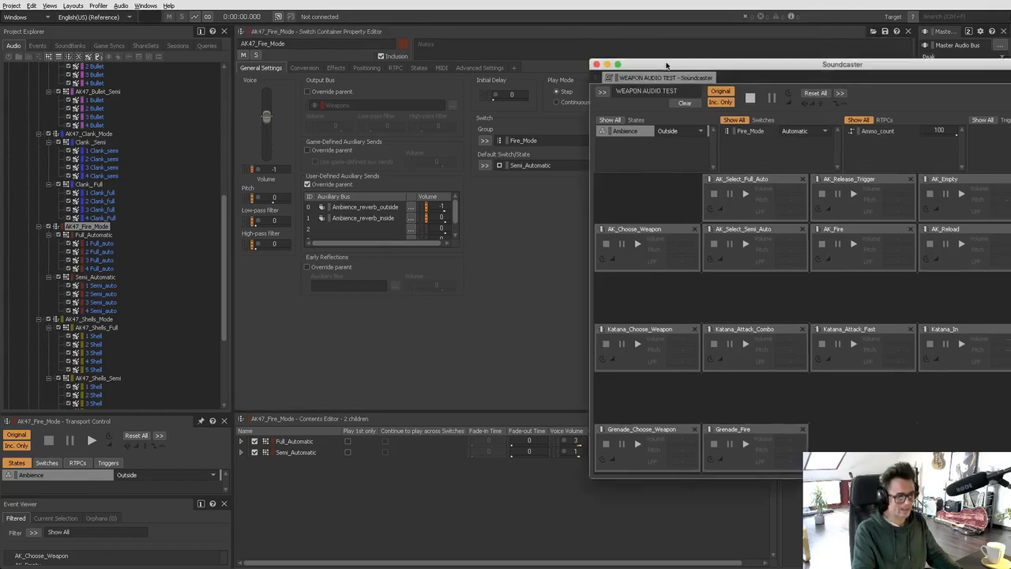
# - Set the Soundcaster's Ambience state to Inside and audition AK_Select_Semi_Auto and AK_Fire
pyautogui.moveTo(669, 63); pyautogui.dragTo(610, 26)
pyautogui.click(622, 94)
pyautogui.click(612, 109)
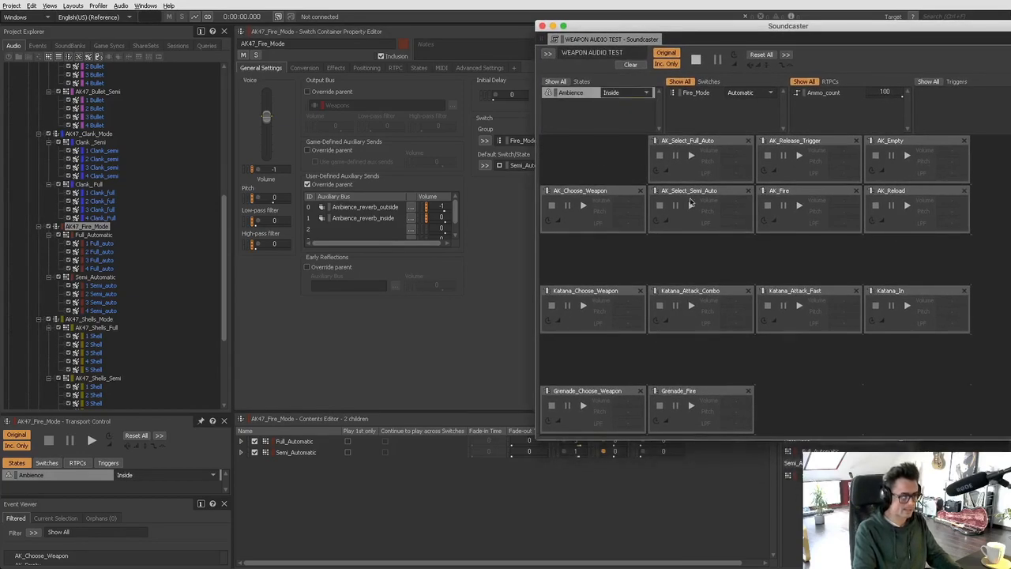
pyautogui.click(691, 206)
pyautogui.click(798, 207)
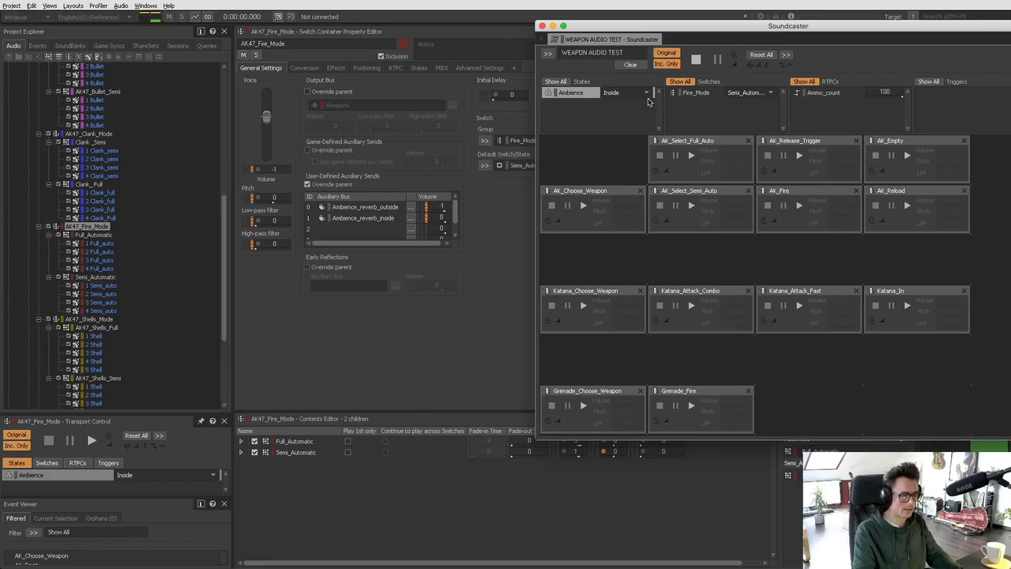
# - Set the Soundcaster's Ambience state to Outside and audition AK_Fire again
pyautogui.click(623, 93)
pyautogui.click(632, 117)
pyautogui.click(798, 206)
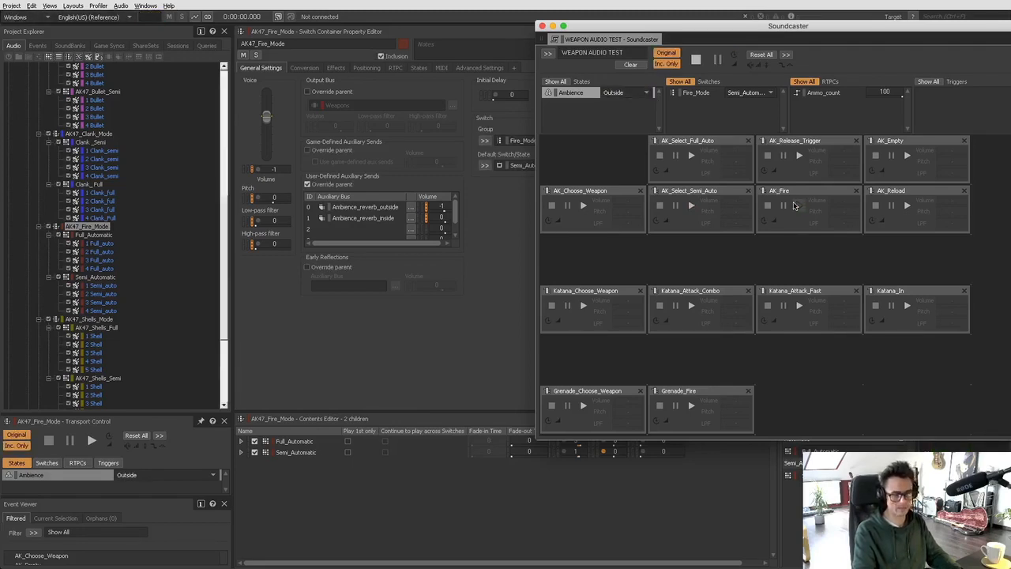
pyautogui.click(798, 206)
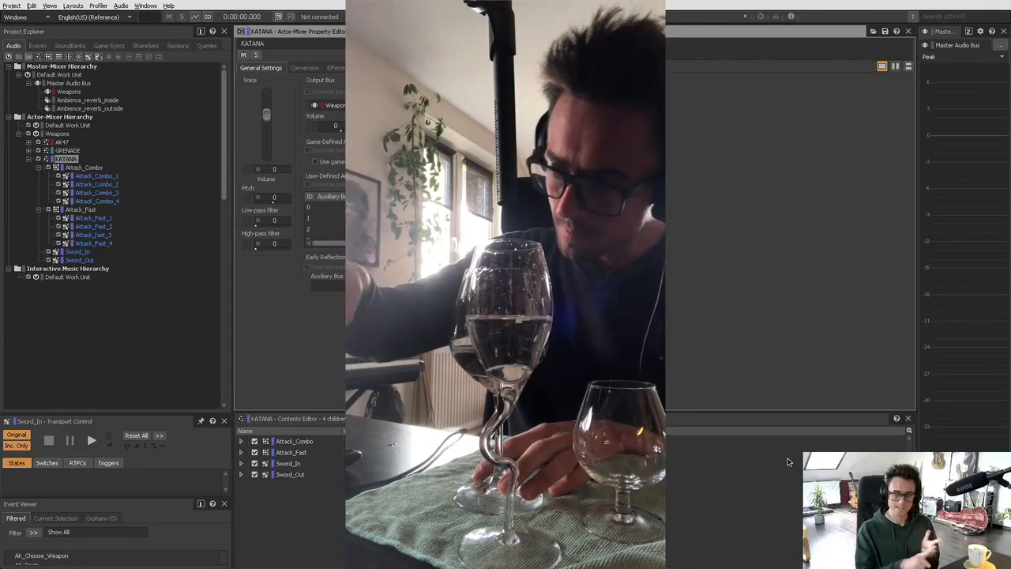
# - Audition the katana's Attack_Combo and Attack_Fast containers, and play Attack_Combo once more
pyautogui.click(88, 168)
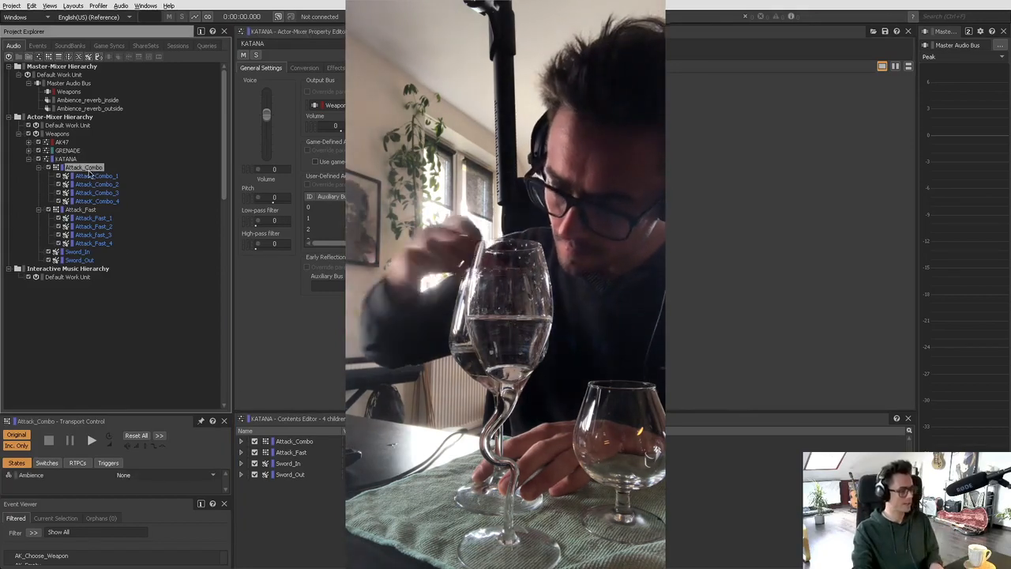
pyautogui.press('space')
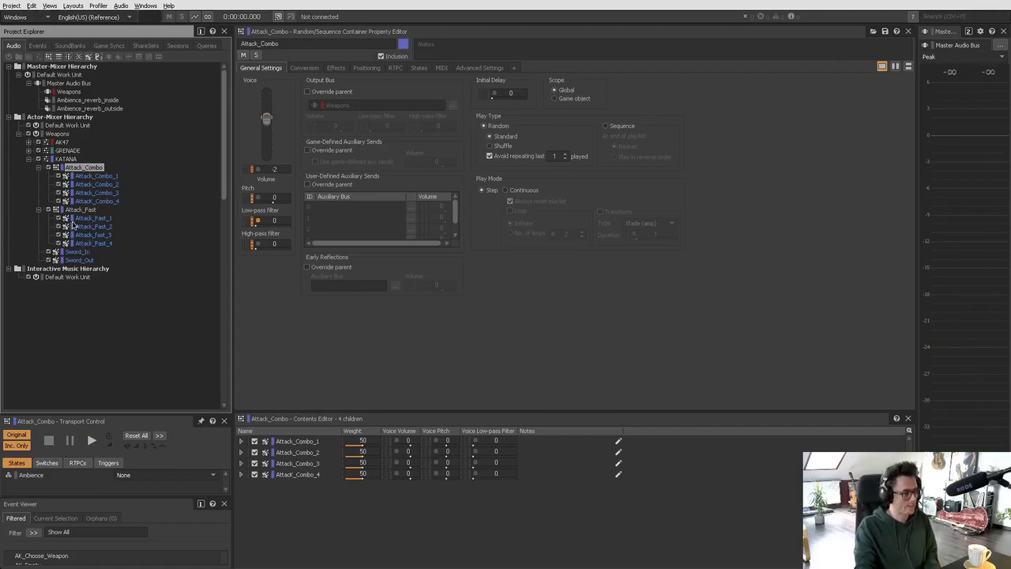
pyautogui.click(81, 209)
pyautogui.press('space')
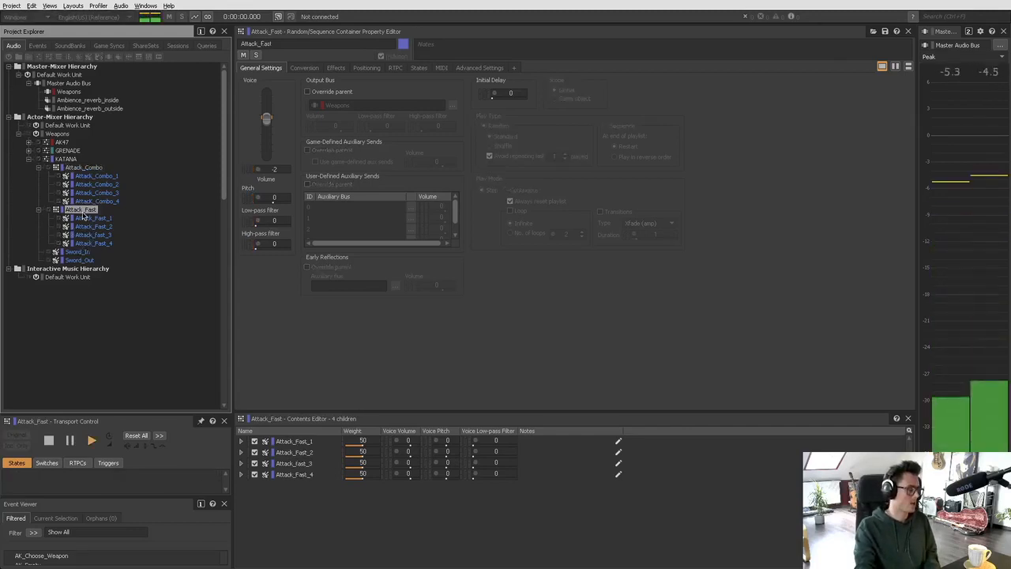
pyautogui.click(85, 168)
pyautogui.press('space')
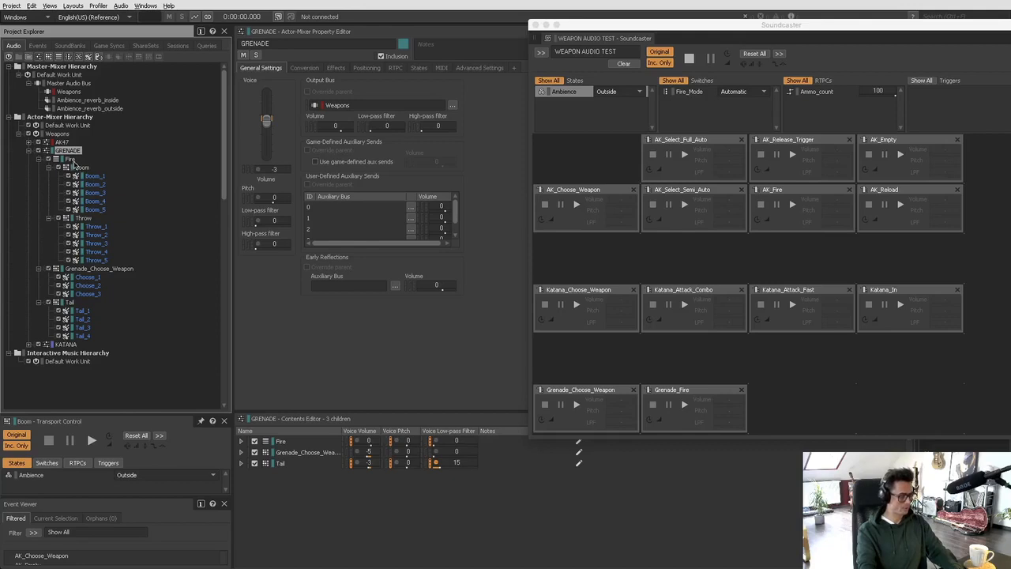
# - Audition the grenade's Throw, Boom and Tail containers
pyautogui.click(84, 218)
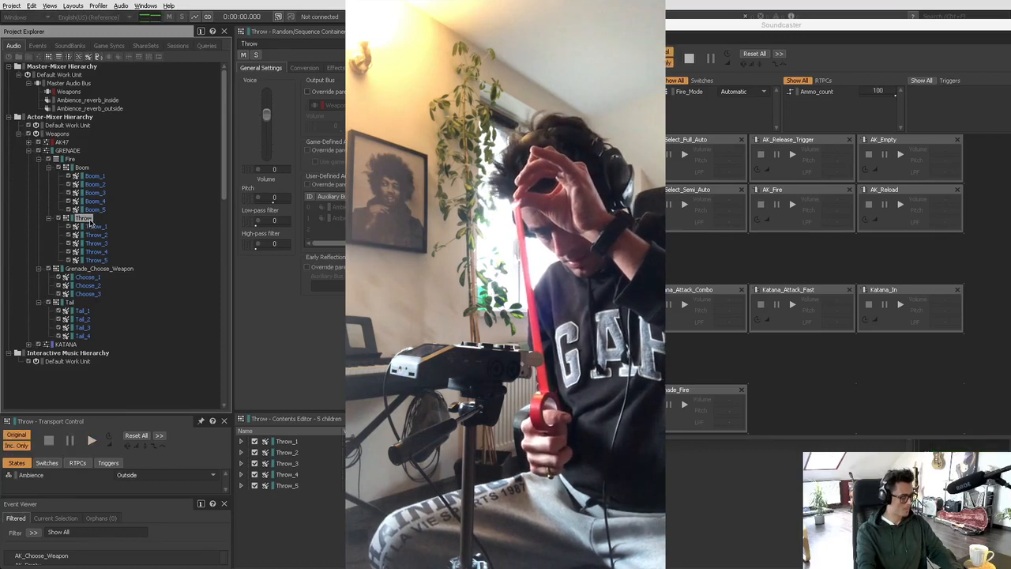
pyautogui.click(82, 168)
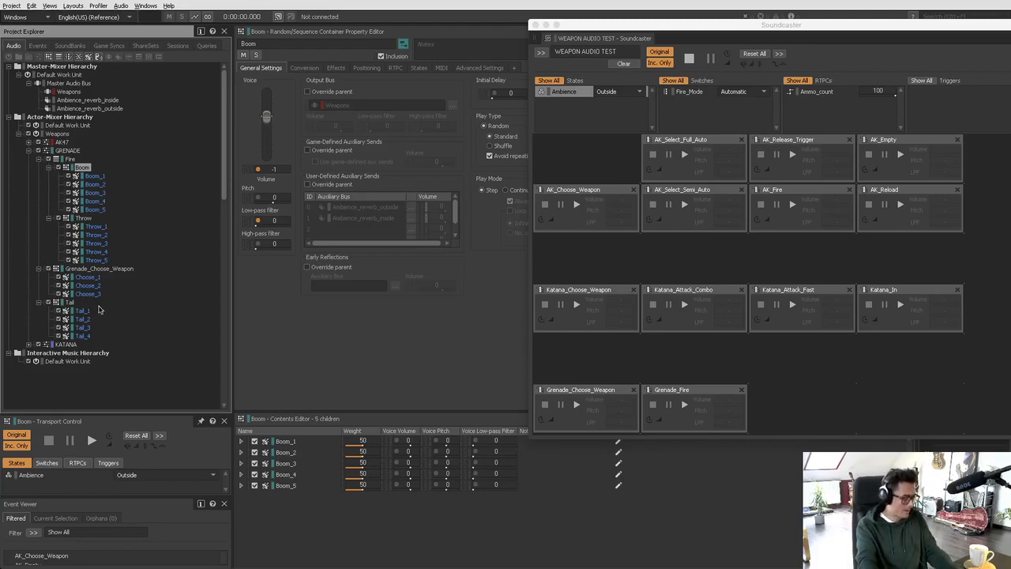
pyautogui.click(72, 304)
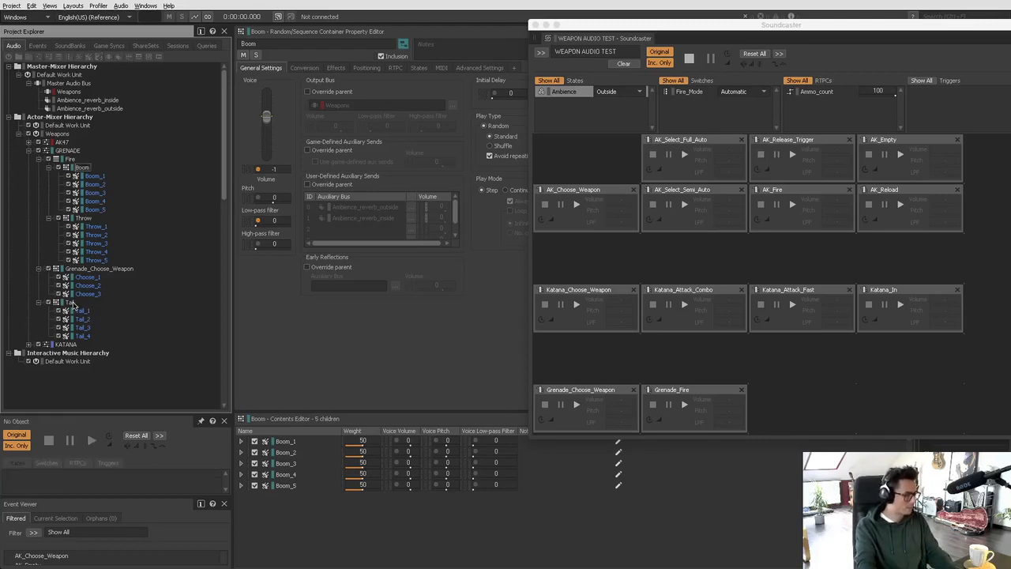
pyautogui.click(72, 304)
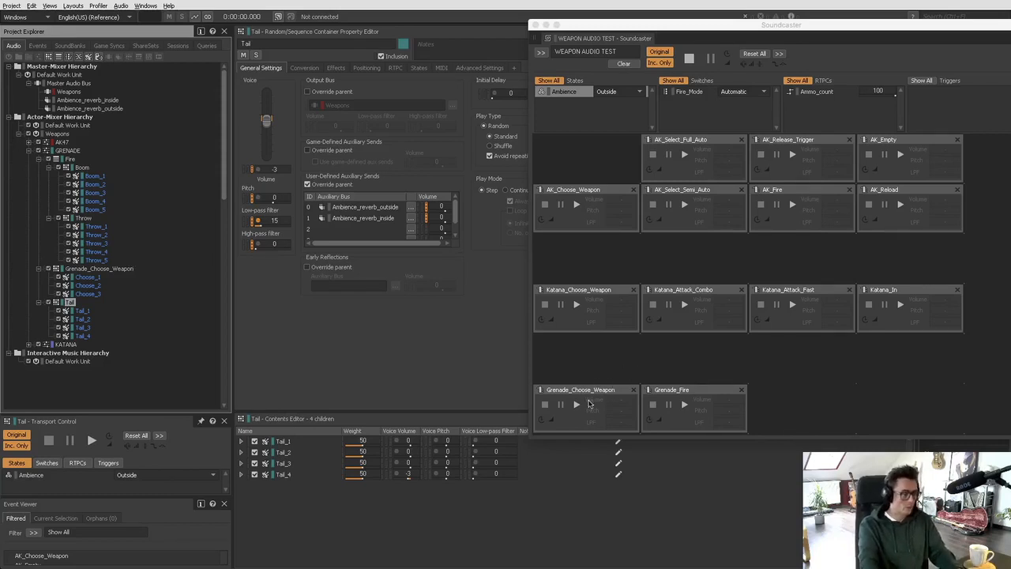
# - Audition Grenade_Fire with the Ambience state at Outside and again with it set to Inside
pyautogui.click(685, 405)
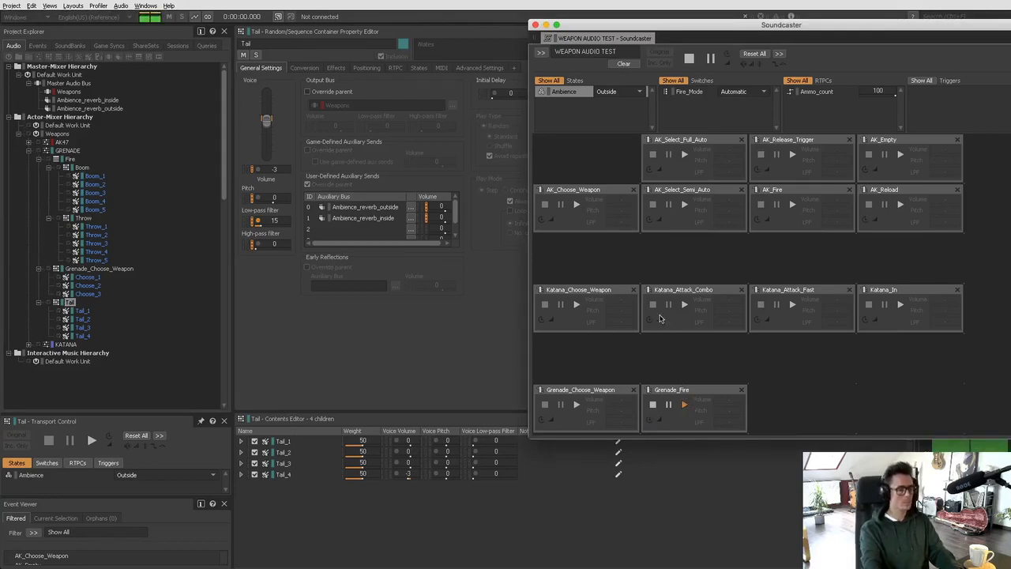
pyautogui.click(621, 93)
pyautogui.click(620, 111)
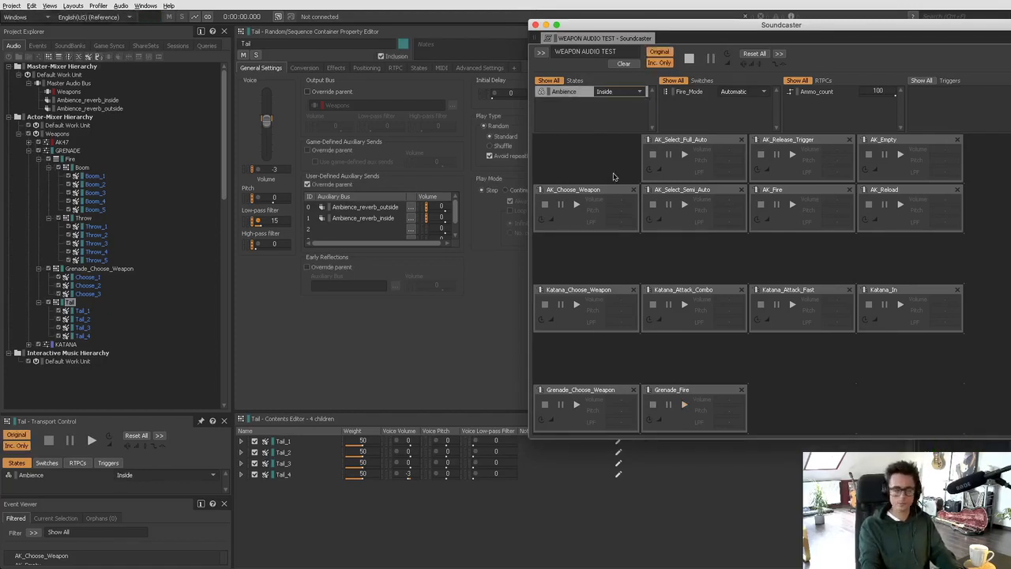
pyautogui.click(682, 405)
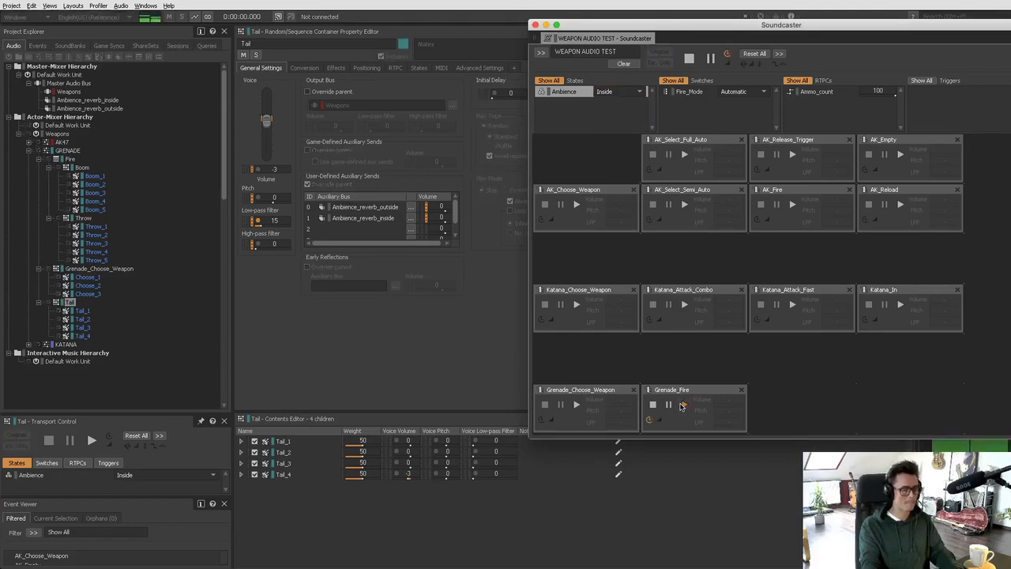